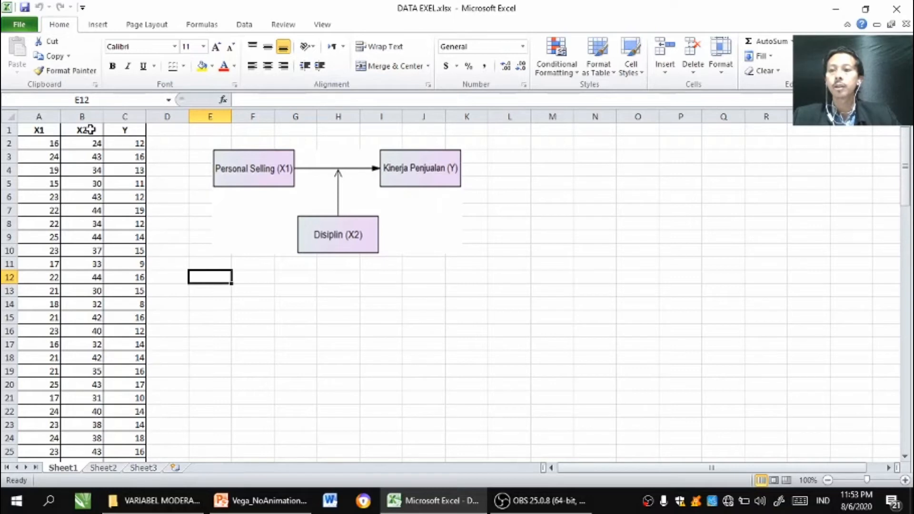
Step: Review the X1, X2 and Y data columns in the worksheet by highlighting each one in turn
{"action": "left_click_drag", "start_coordinate": [49, 143], "coordinate": [34, 437]}
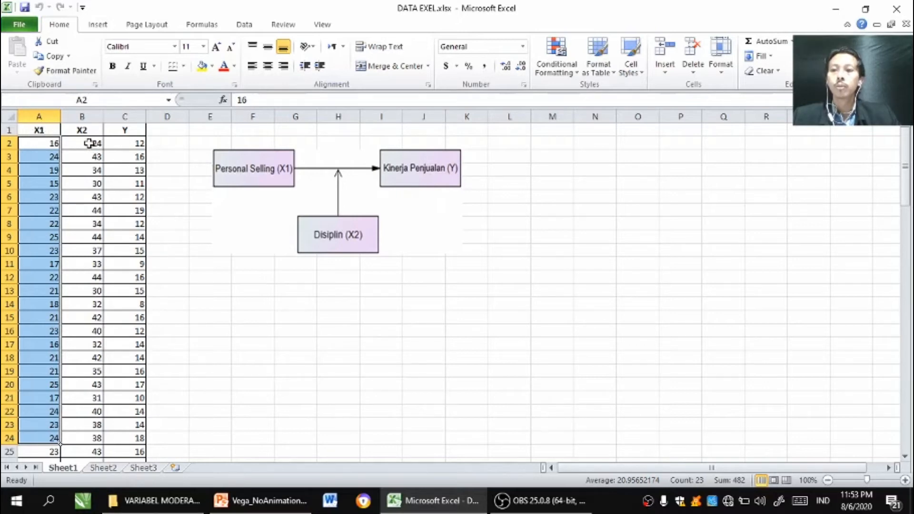
{"action": "left_click_drag", "start_coordinate": [89, 142], "coordinate": [87, 436]}
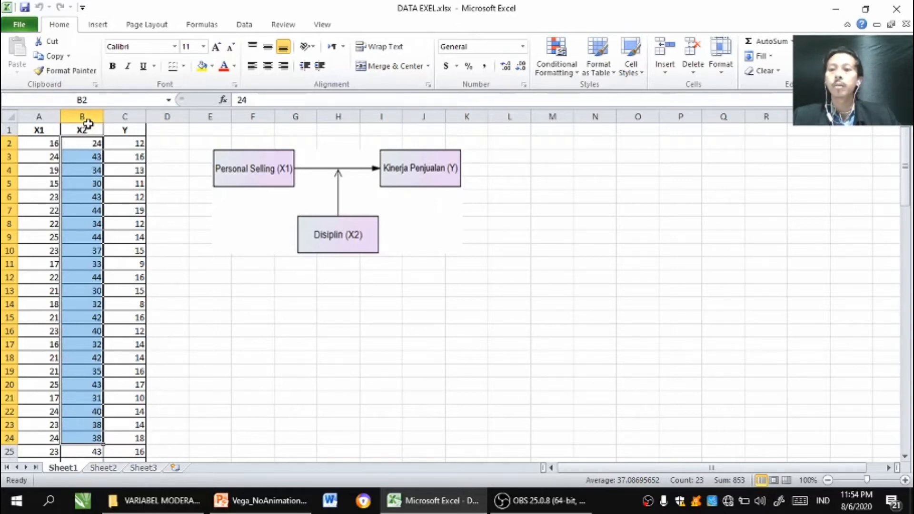
{"action": "left_click_drag", "start_coordinate": [124, 143], "coordinate": [127, 453]}
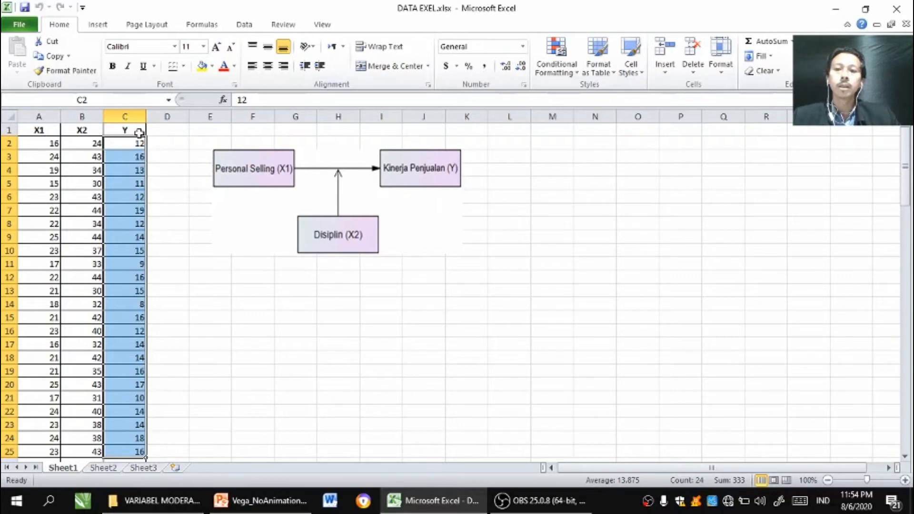
{"action": "left_click", "coordinate": [185, 206]}
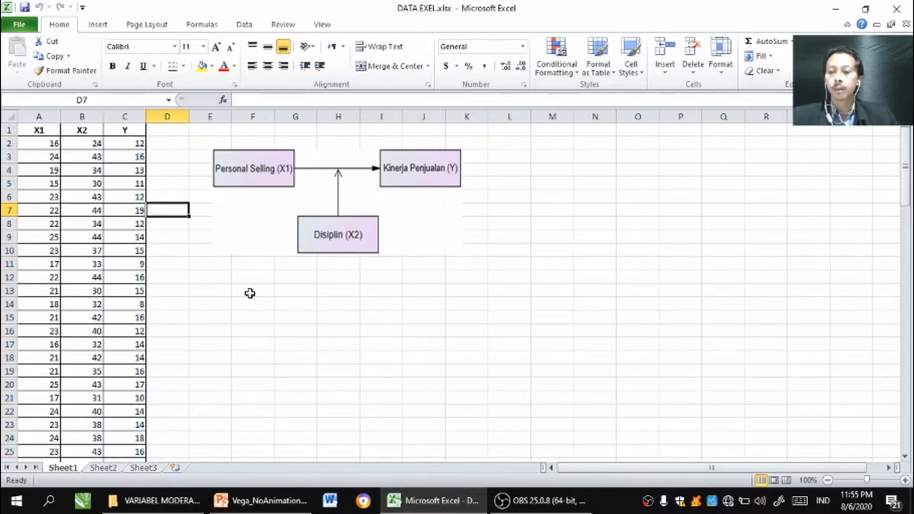
Step: Launch IBM SPSS Statistics 23 and dismiss its welcome dialog to reach an empty dataset
{"action": "left_click", "coordinate": [49, 500]}
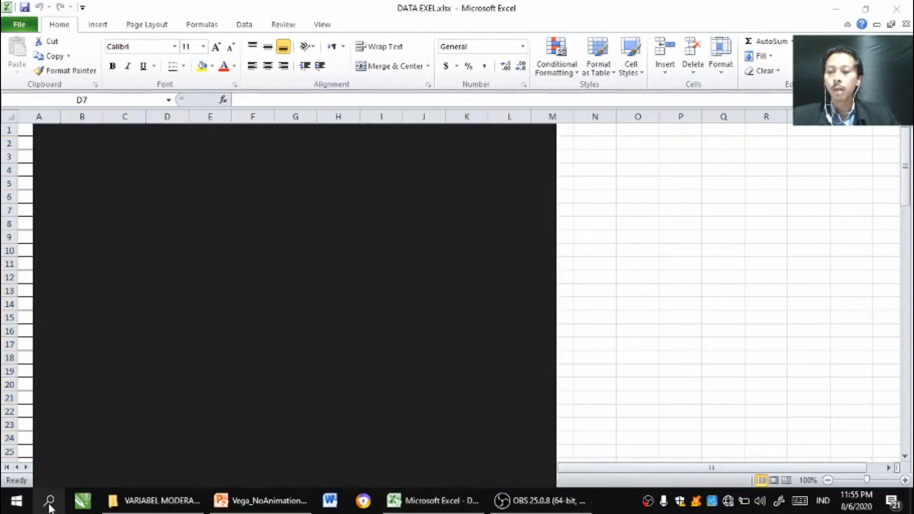
{"action": "type", "text": "spss"}
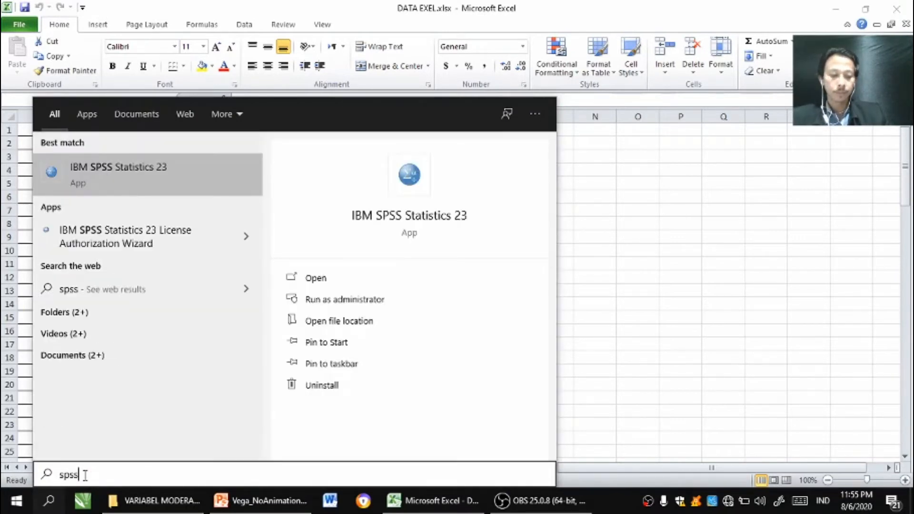
{"action": "key", "text": "Return"}
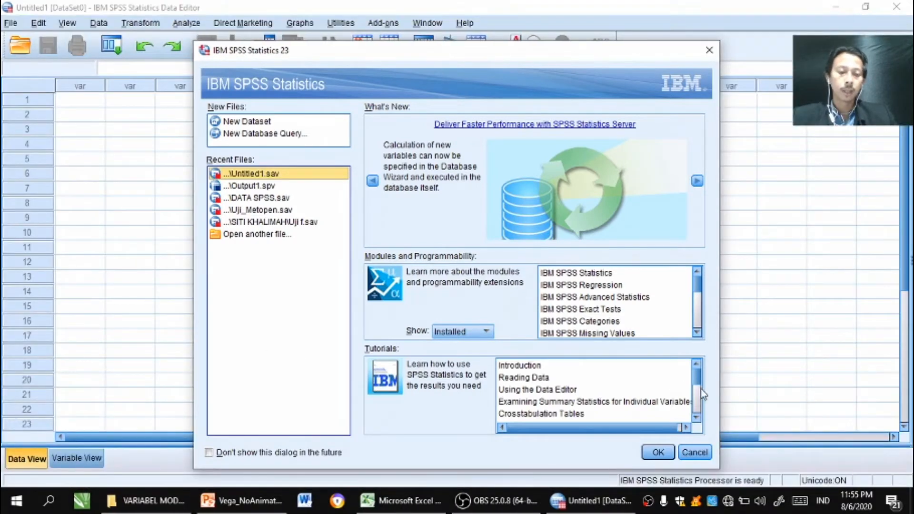
{"action": "left_click", "coordinate": [699, 452]}
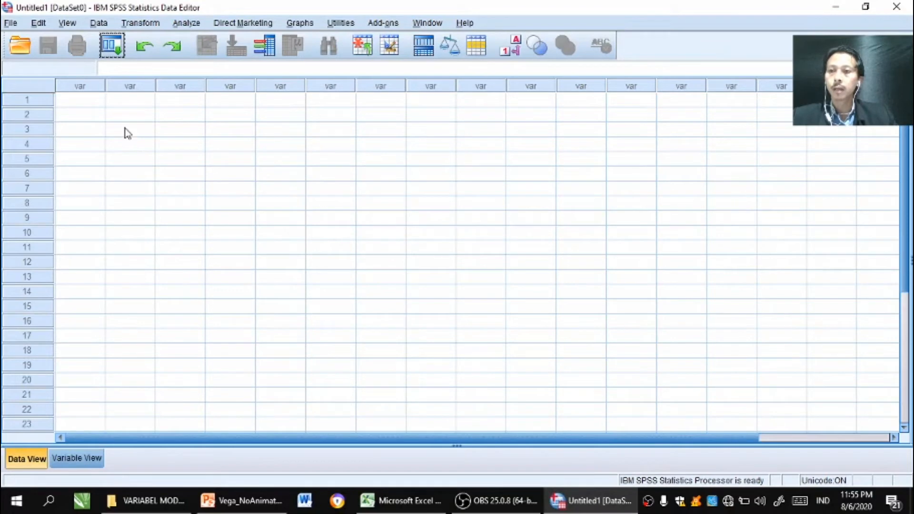
Step: Define three variables named X1, X2 and Y in the dataset's variable definitions
{"action": "left_click", "coordinate": [74, 459]}
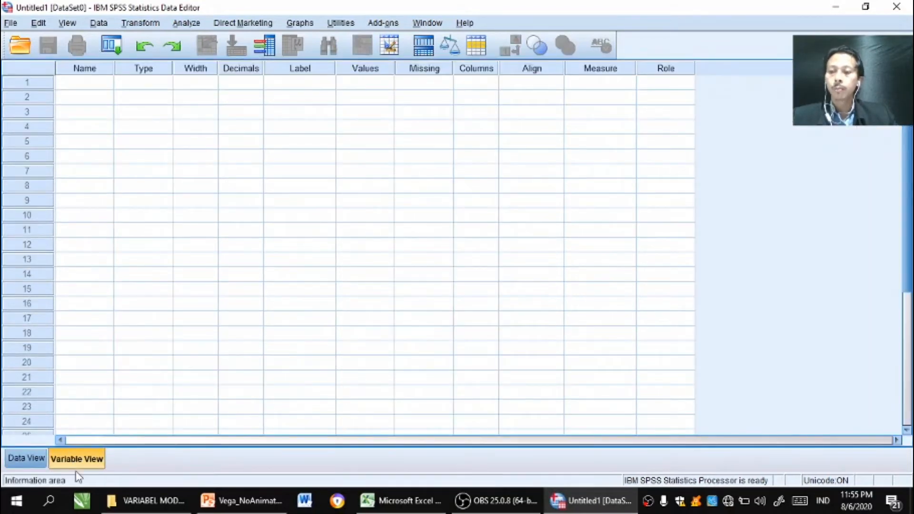
{"action": "left_click", "coordinate": [93, 86]}
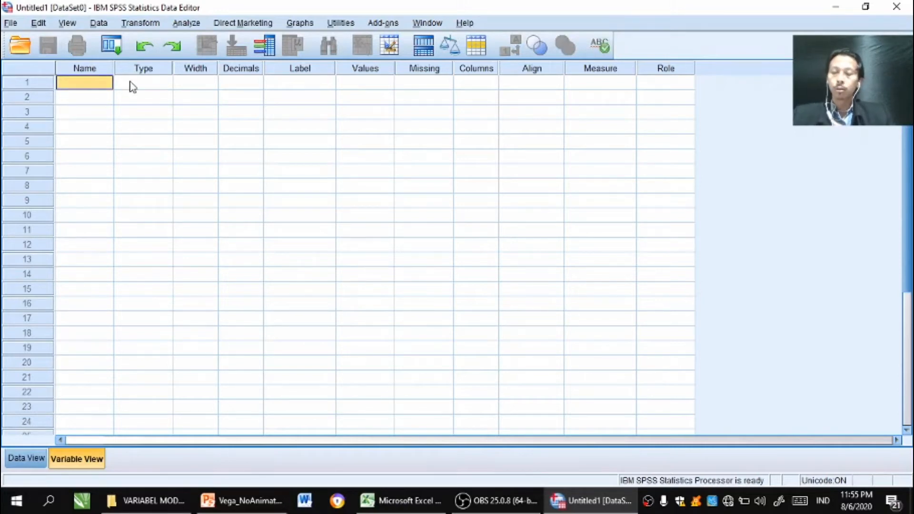
{"action": "type", "text": "X1"}
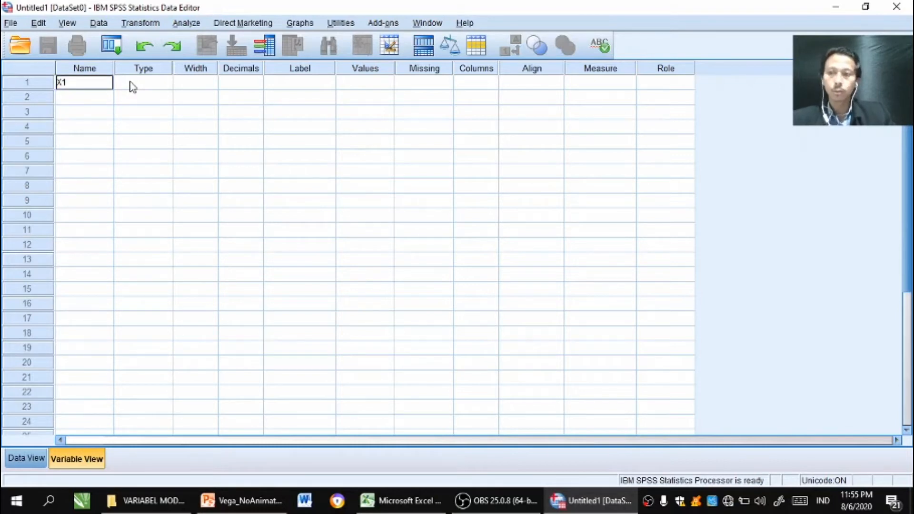
{"action": "key", "text": "Return"}
{"action": "type", "text": "X2"}
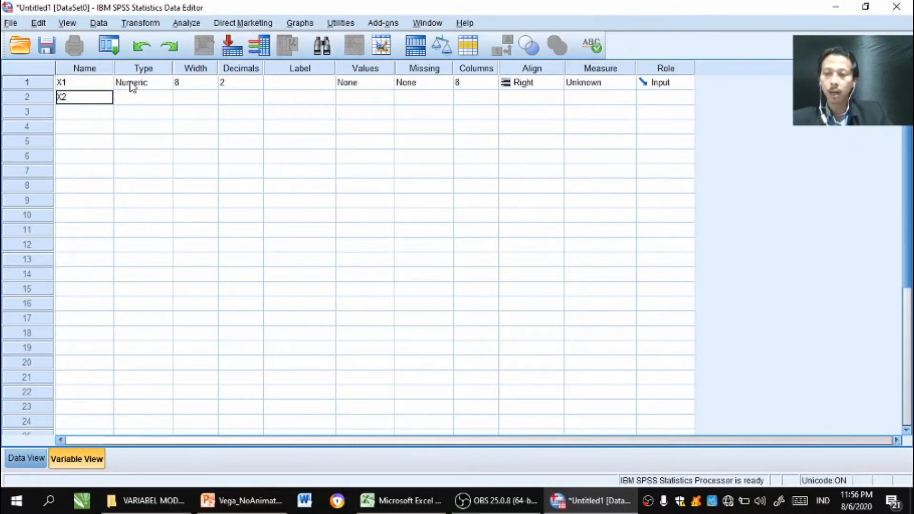
{"action": "key", "text": "Return"}
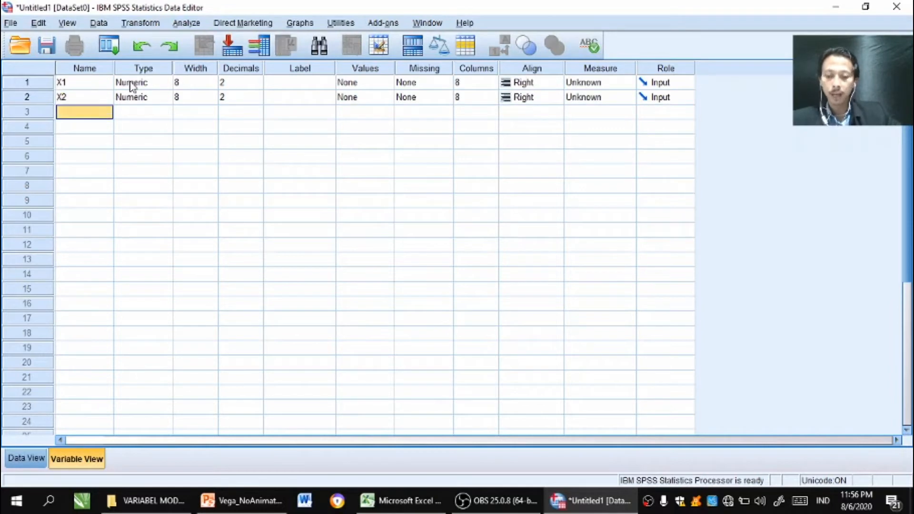
{"action": "type", "text": "Y"}
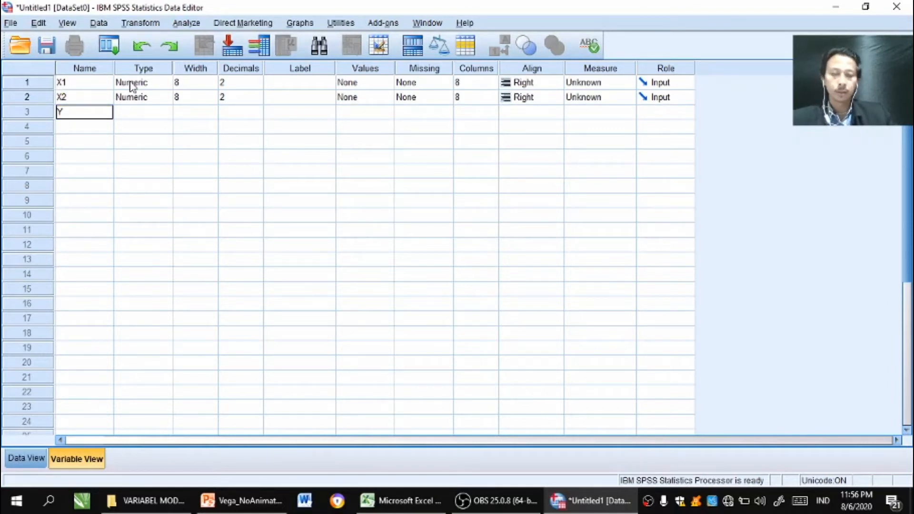
{"action": "key", "text": "Return"}
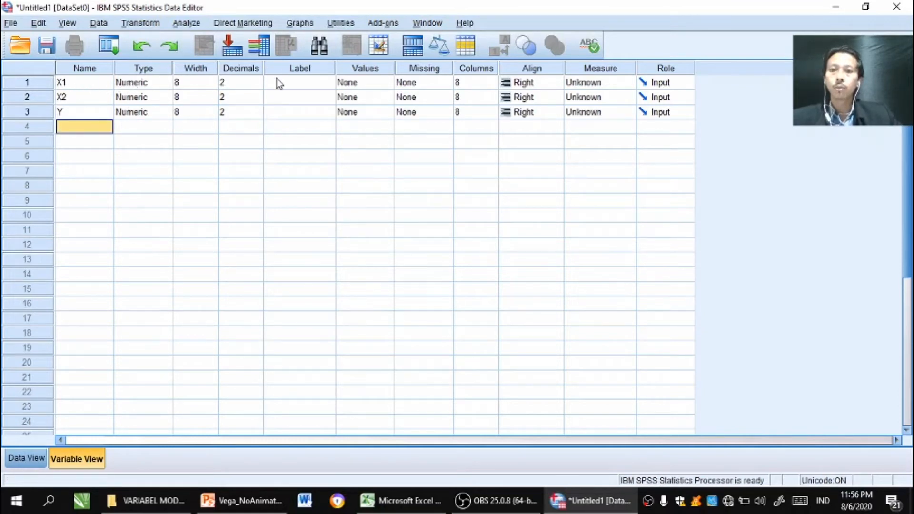
Step: Label the variables X1, X2 and Y as Personal Selling, Disiplin and Kinerja Penjualan respectively
{"action": "left_click", "coordinate": [292, 82]}
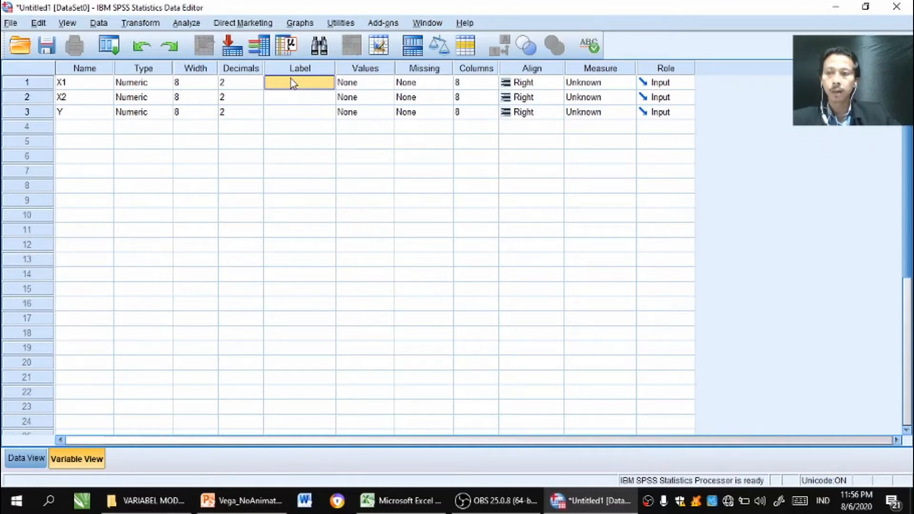
{"action": "type", "text": "Personal Selling"}
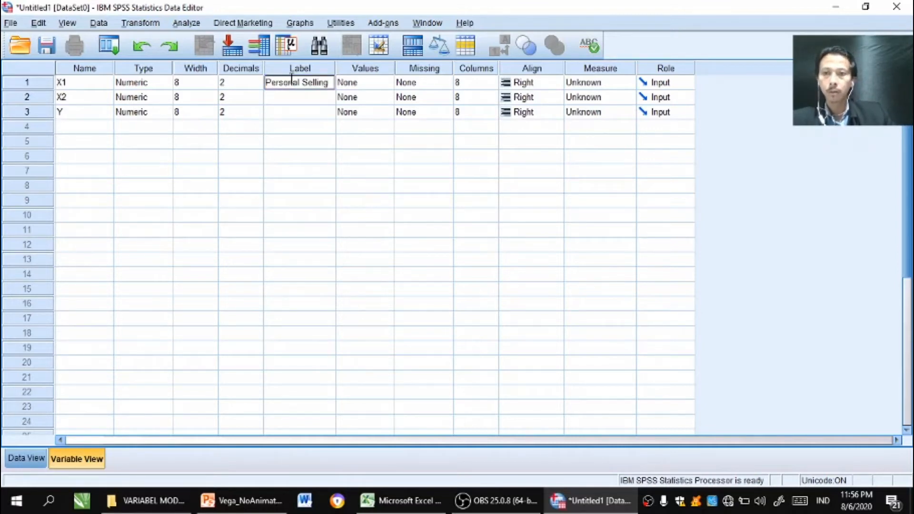
{"action": "key", "text": "Return"}
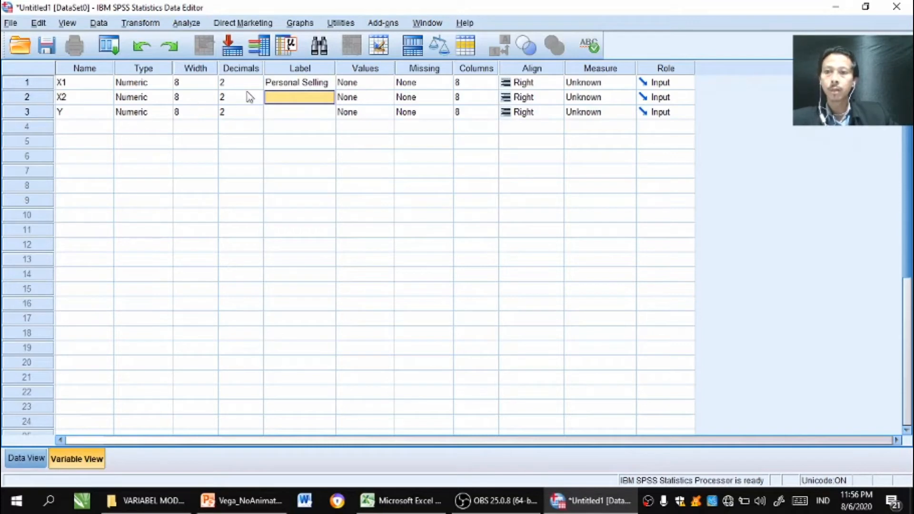
{"action": "type", "text": "Disiplin"}
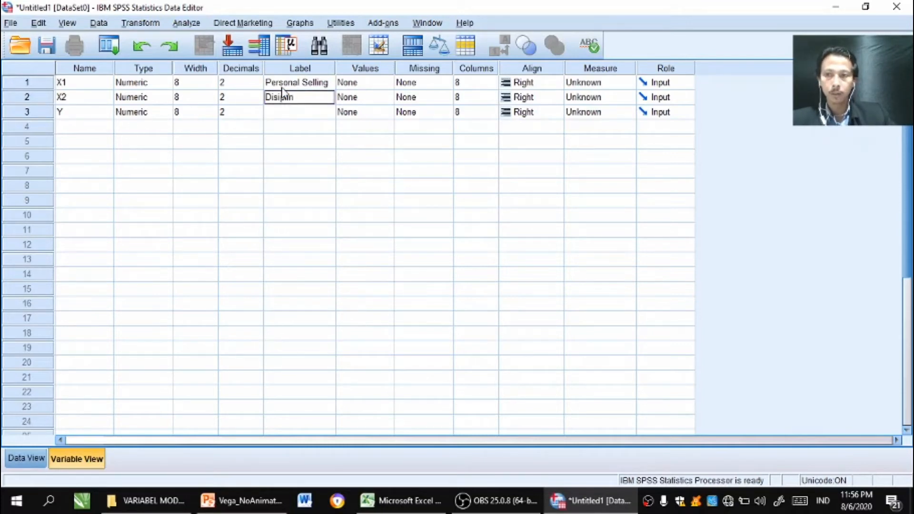
{"action": "key", "text": "Return"}
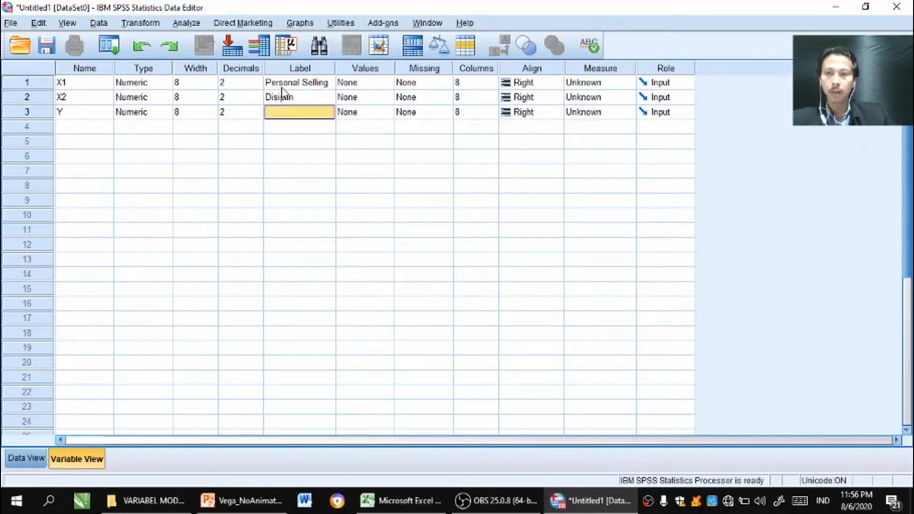
{"action": "type", "text": "Kin"}
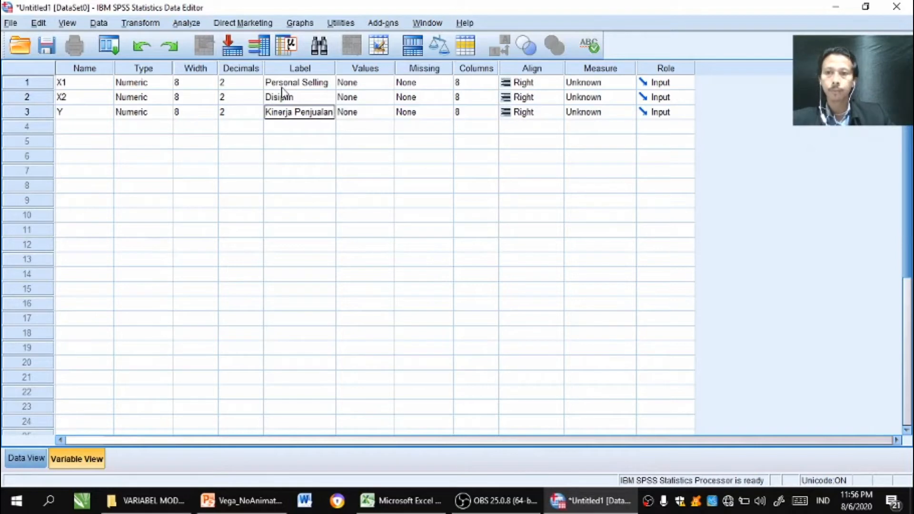
{"action": "type", "text": "erja Penjualan"}
{"action": "key", "text": "Return"}
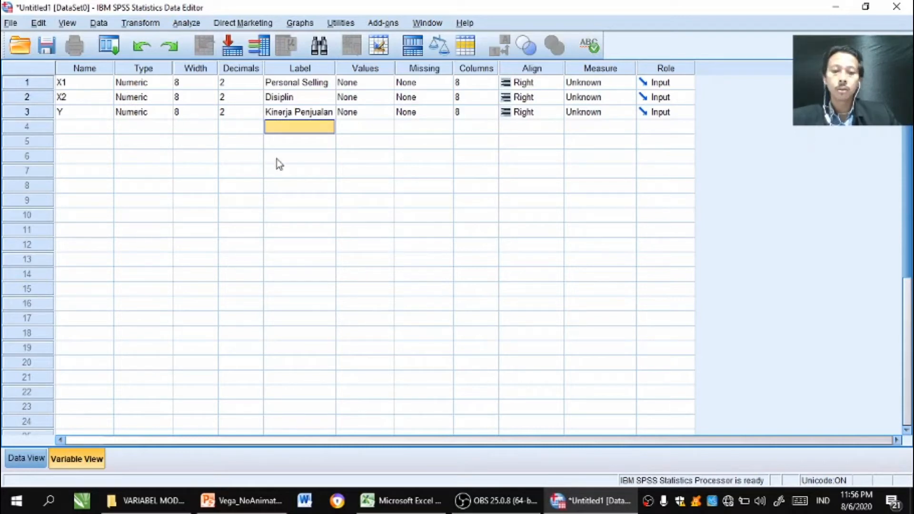
Step: Switch to the DATA EXEL.xlsx workbook in Excel and enter the column heading X1_X2 in cell D1
{"action": "left_click", "coordinate": [389, 508]}
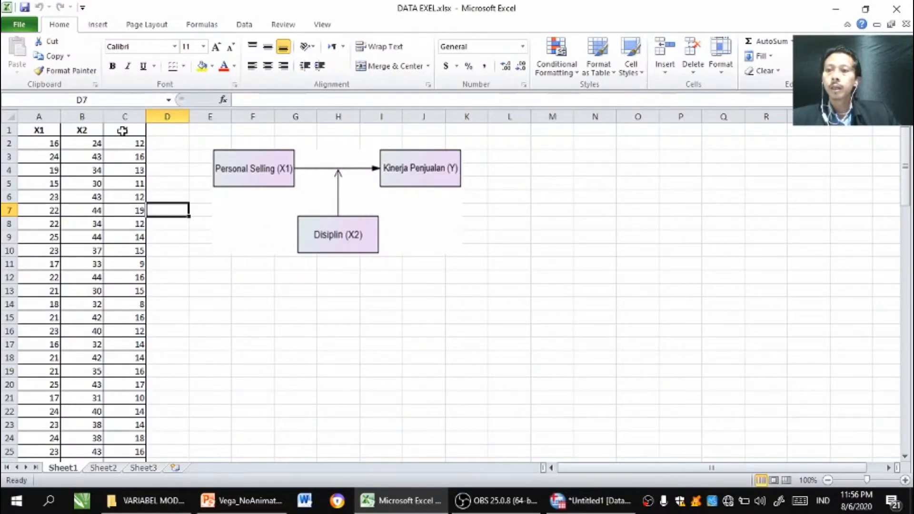
{"action": "left_click", "coordinate": [164, 131]}
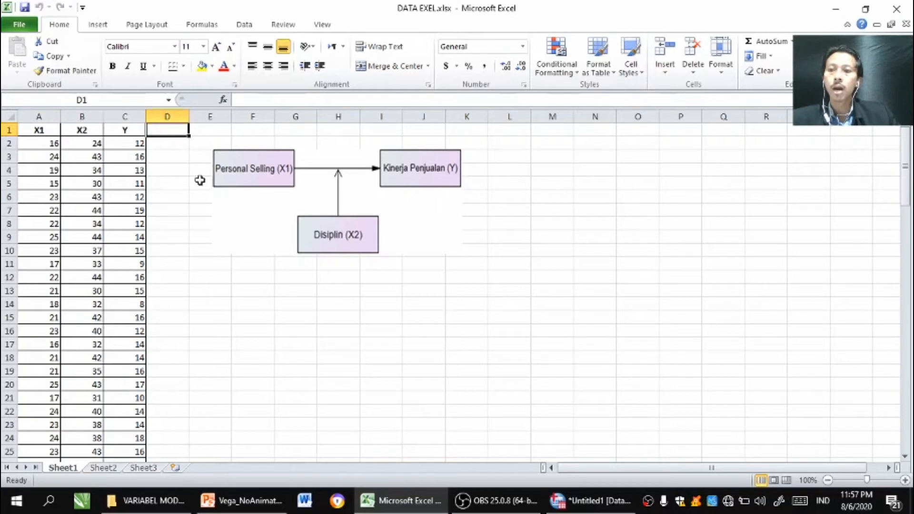
{"action": "type", "text": "X1_"}
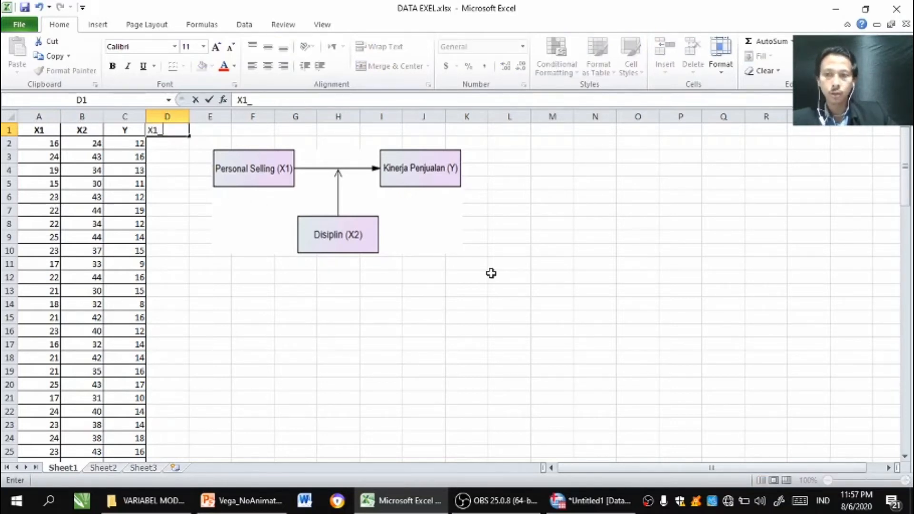
{"action": "type", "text": "X"}
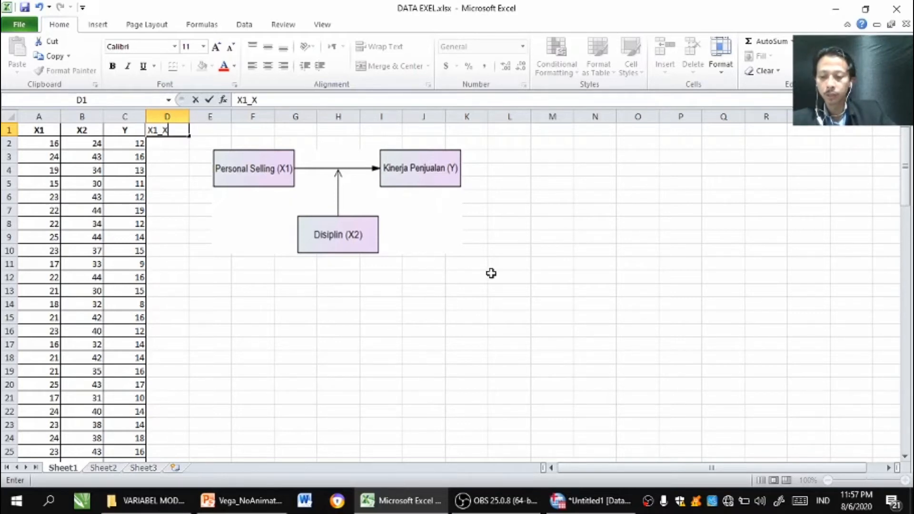
{"action": "type", "text": "2"}
{"action": "key", "text": "Return"}
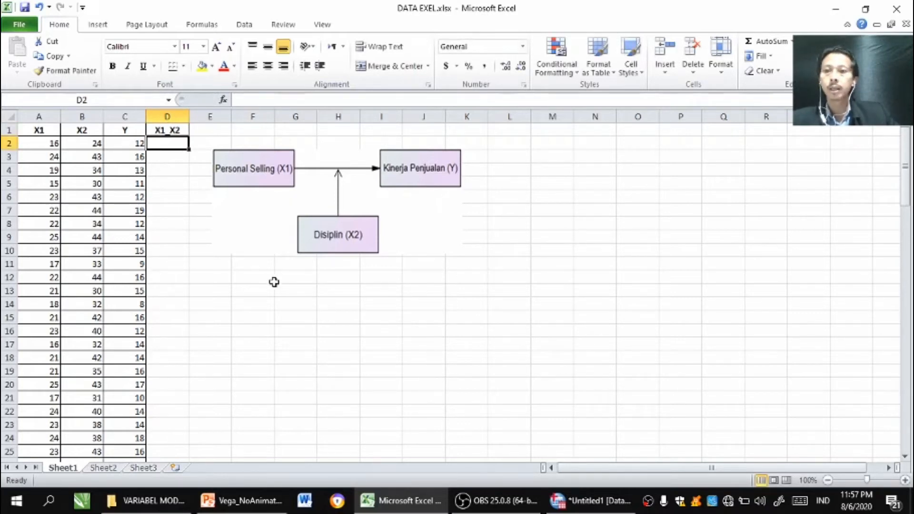
Step: Enter the formula =A2*B2 in cell D2 and fill it down the X1_X2 column for the data rows
{"action": "type", "text": "="}
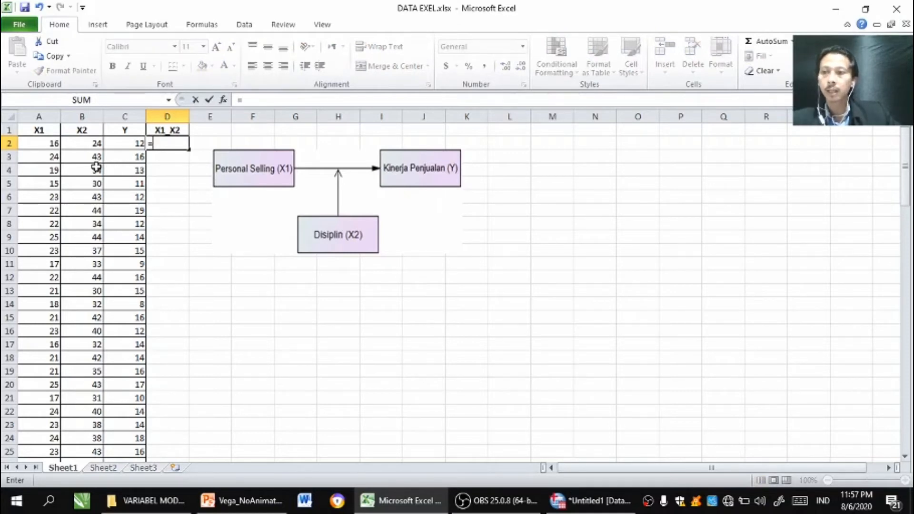
{"action": "left_click", "coordinate": [50, 143]}
{"action": "type", "text": "*"}
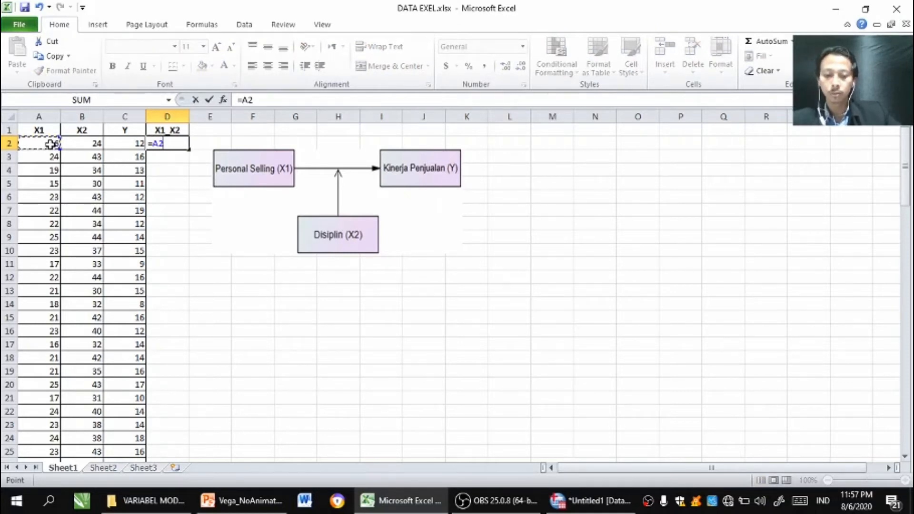
{"action": "left_click", "coordinate": [92, 144]}
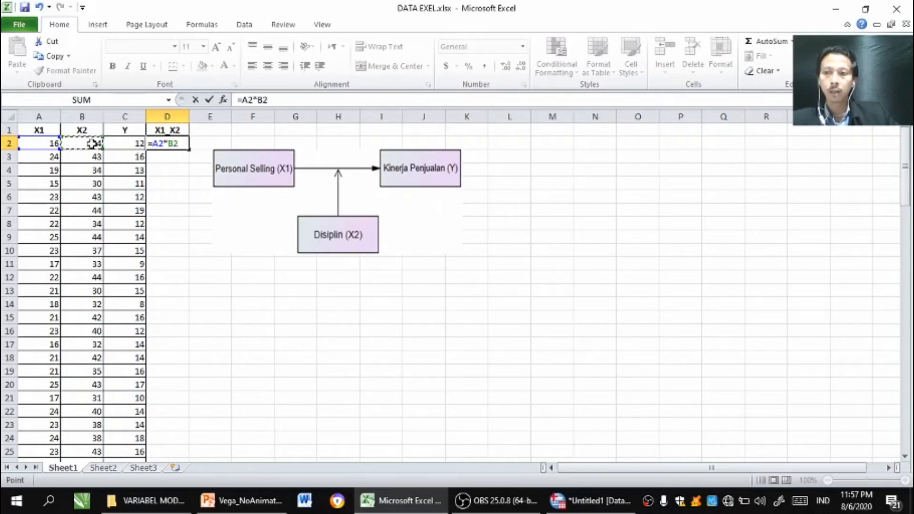
{"action": "key", "text": "Return"}
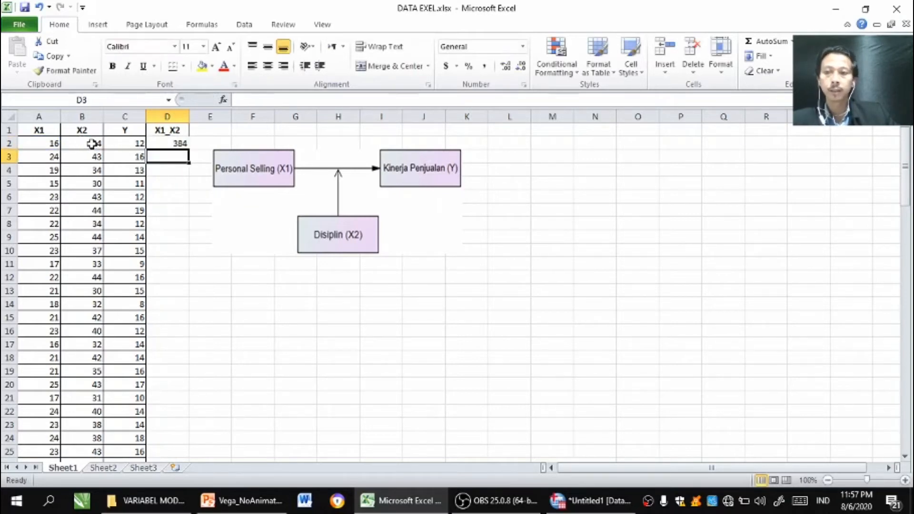
{"action": "left_click", "coordinate": [179, 143]}
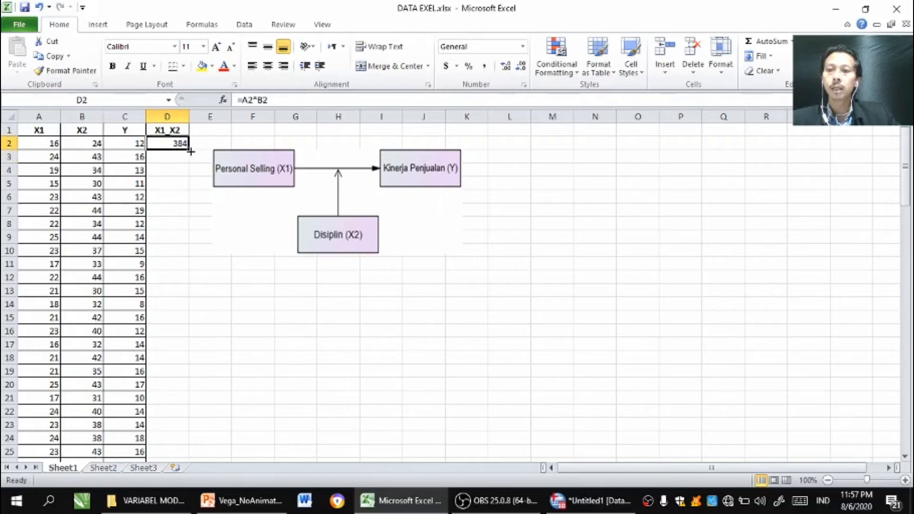
{"action": "left_click_drag", "start_coordinate": [191, 152], "coordinate": [191, 431]}
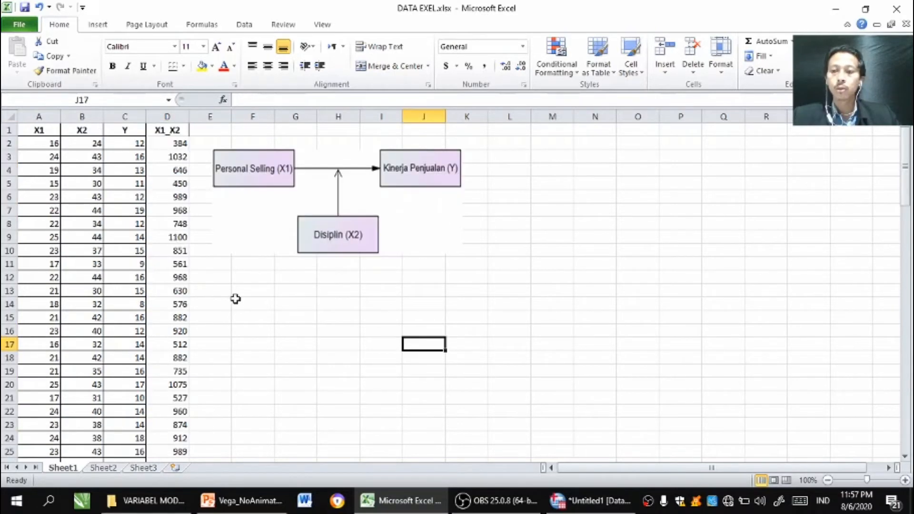
Step: Switch to SPSS and define a fourth variable named X1_X2 with the label Interaksi
{"action": "left_click", "coordinate": [573, 507]}
{"action": "left_click", "coordinate": [72, 133]}
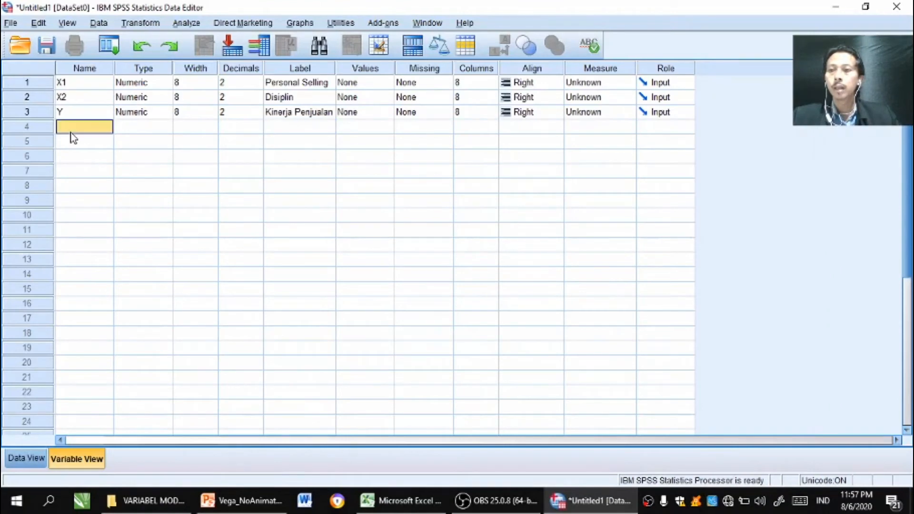
{"action": "type", "text": "X1_X2"}
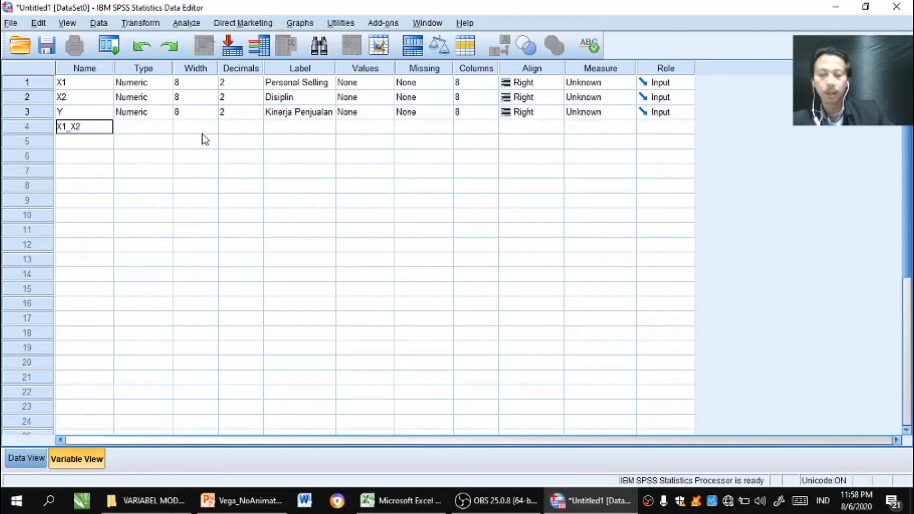
{"action": "key", "text": "Return"}
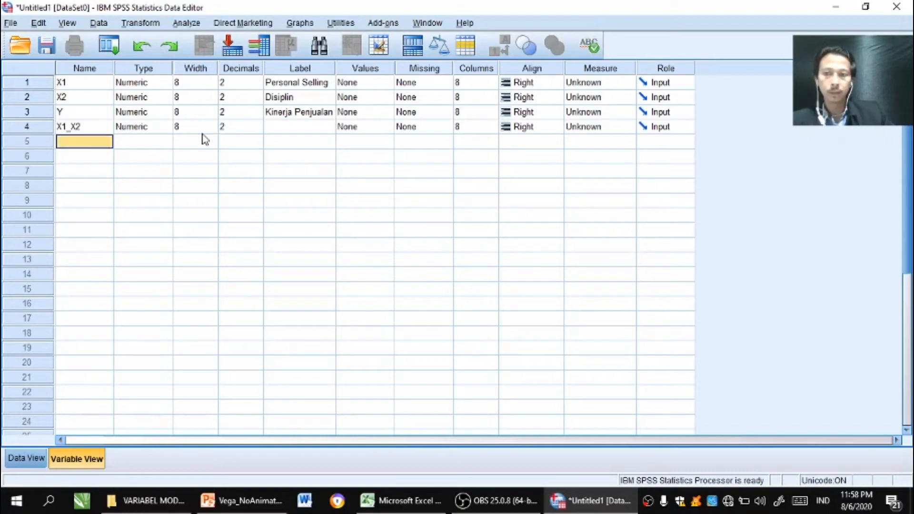
{"action": "left_click", "coordinate": [273, 131]}
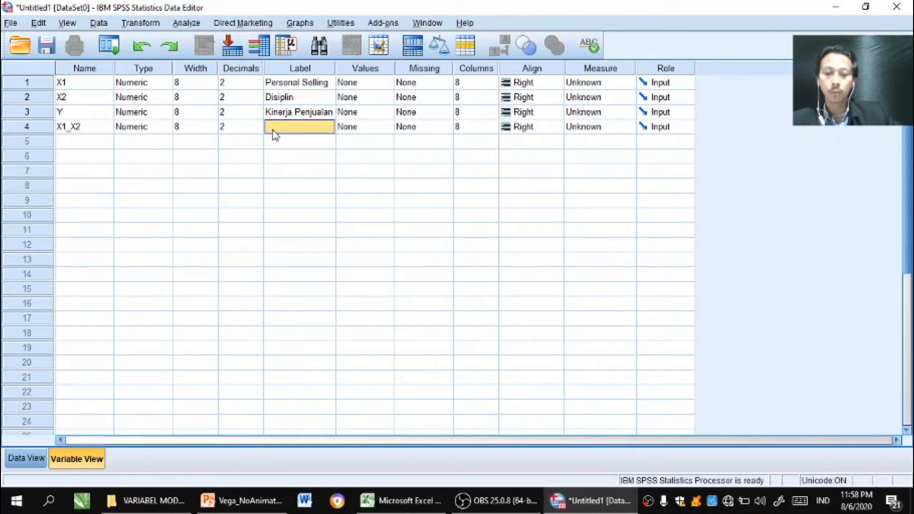
{"action": "double_click", "coordinate": [273, 129]}
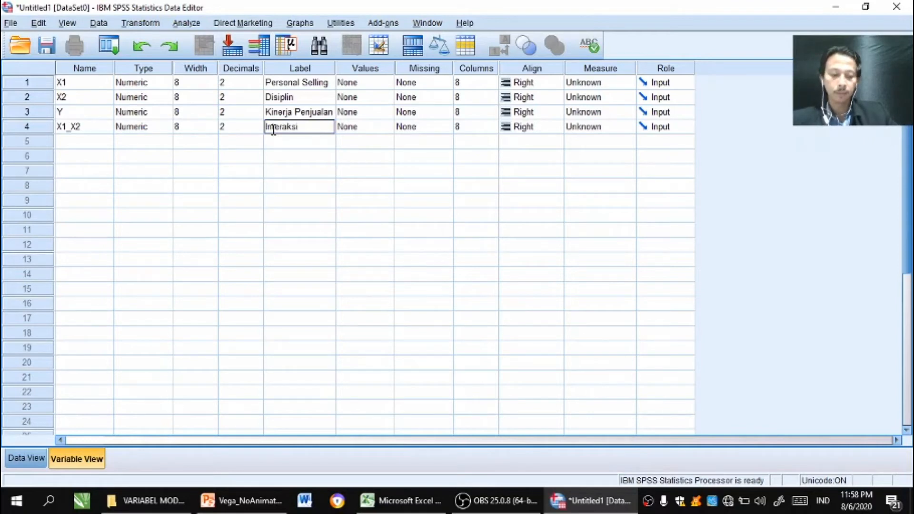
{"action": "type", "text": "Interaksi"}
{"action": "key", "text": "Return"}
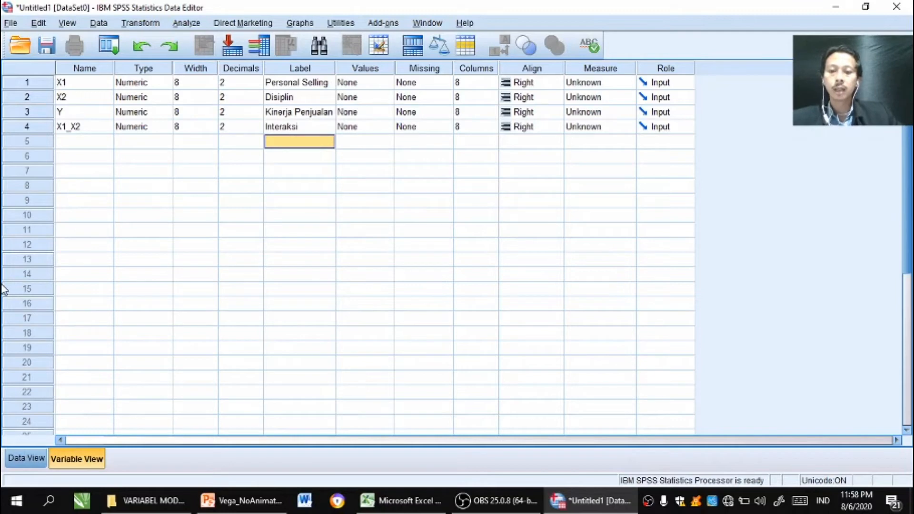
Step: Check the data values in the Excel workbook and set the decimals of X1, X2, Y and X1_X2 to 0 in SPSS
{"action": "left_click", "coordinate": [407, 500]}
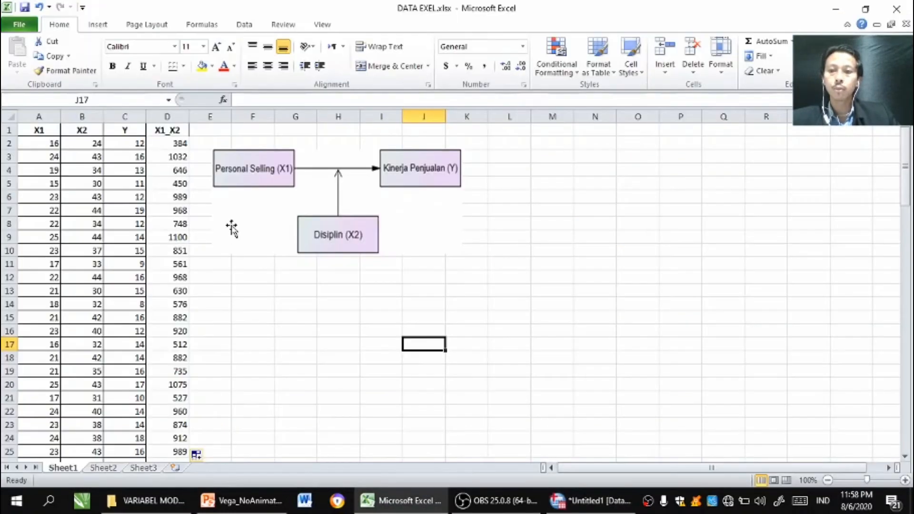
{"action": "left_click_drag", "start_coordinate": [72, 158], "coordinate": [169, 171]}
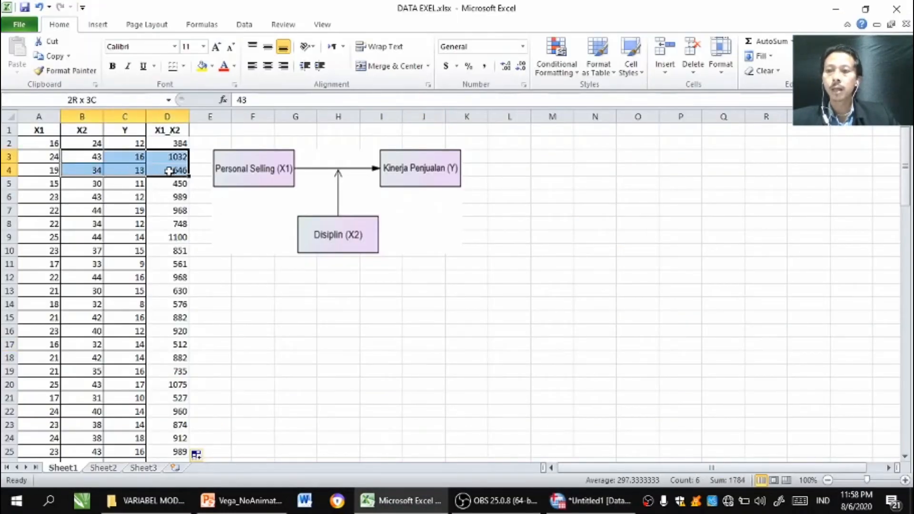
{"action": "left_click_drag", "start_coordinate": [45, 160], "coordinate": [159, 162]}
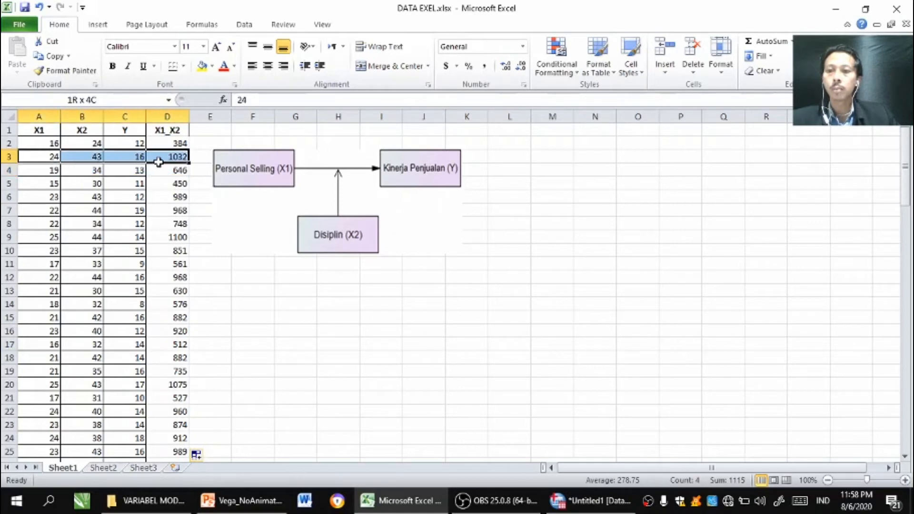
{"action": "left_click", "coordinate": [574, 507]}
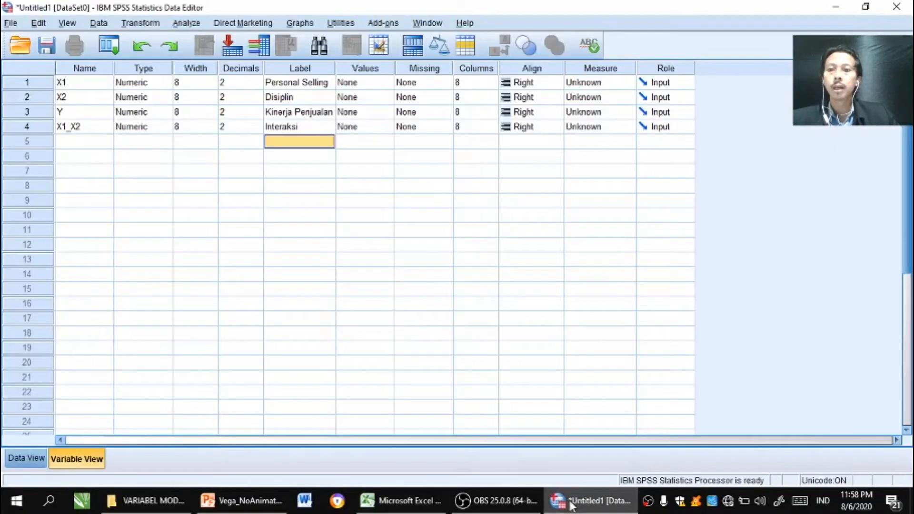
{"action": "left_click", "coordinate": [227, 84]}
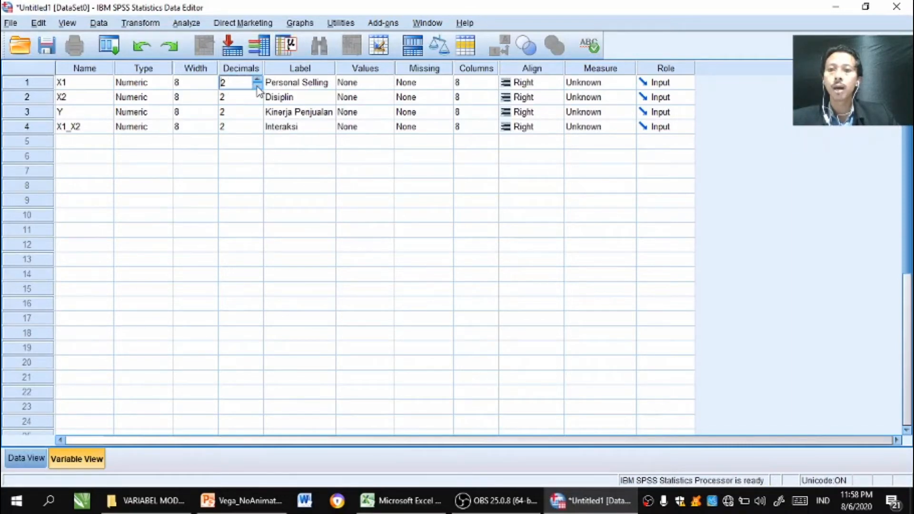
{"action": "left_click", "coordinate": [248, 97]}
{"action": "left_click", "coordinate": [257, 100]}
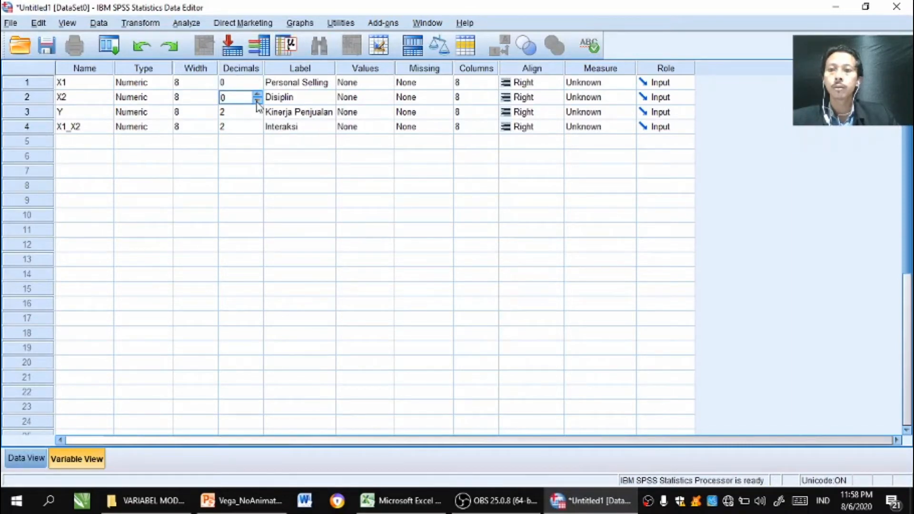
{"action": "left_click", "coordinate": [257, 115]}
{"action": "left_click", "coordinate": [258, 116]}
{"action": "left_click", "coordinate": [257, 131]}
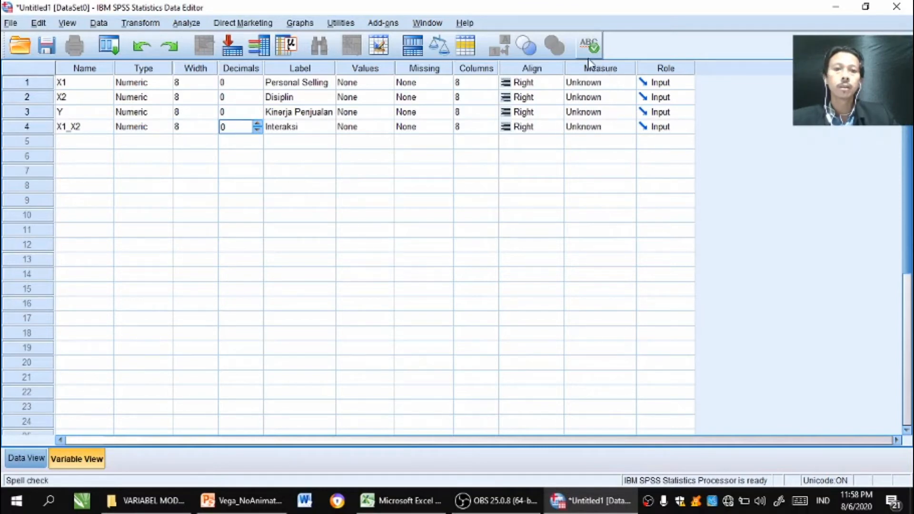
Step: Set the measurement level of X1, X2, Y and X1_X2 to Scale
{"action": "left_click", "coordinate": [582, 84]}
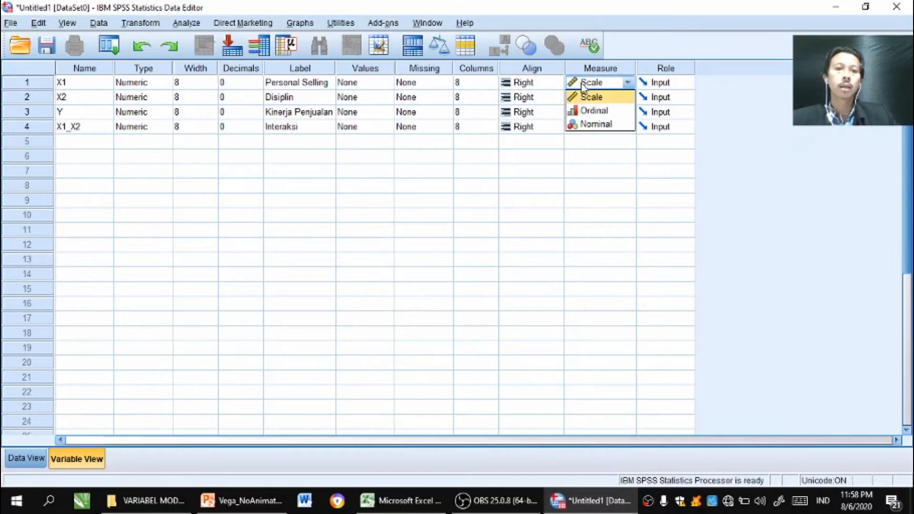
{"action": "left_click", "coordinate": [601, 95]}
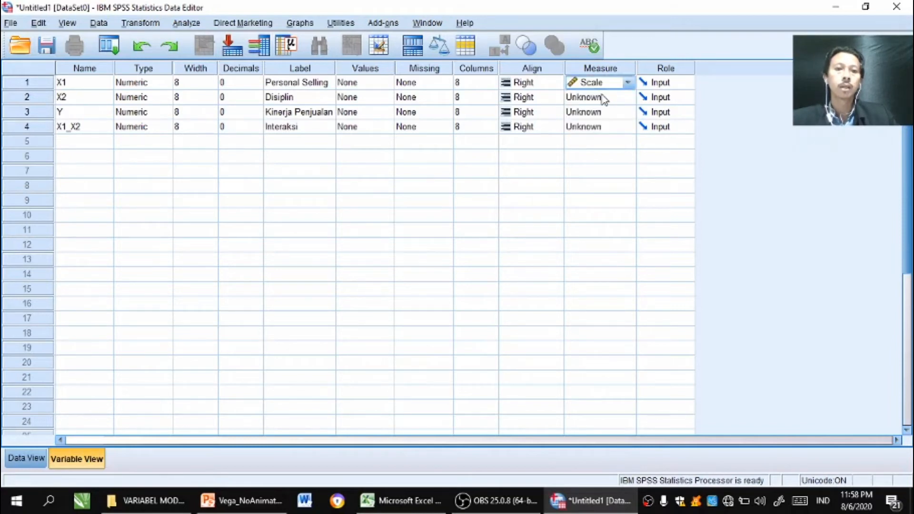
{"action": "left_click", "coordinate": [603, 98]}
{"action": "left_click", "coordinate": [599, 114]}
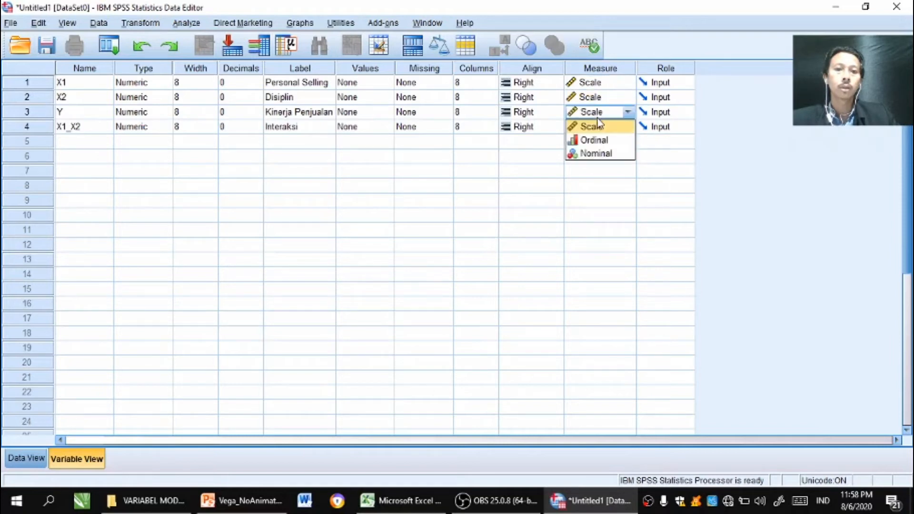
{"action": "left_click", "coordinate": [599, 128]}
{"action": "left_click", "coordinate": [600, 129]}
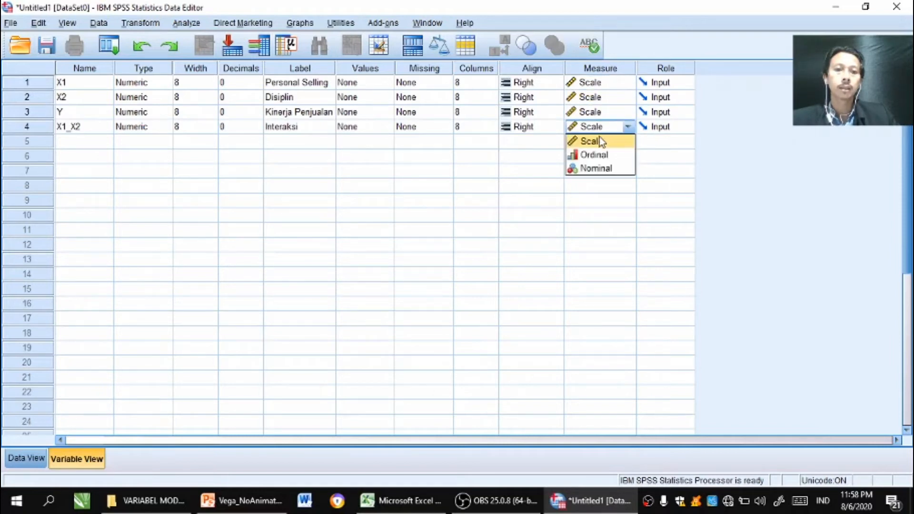
{"action": "left_click", "coordinate": [599, 139]}
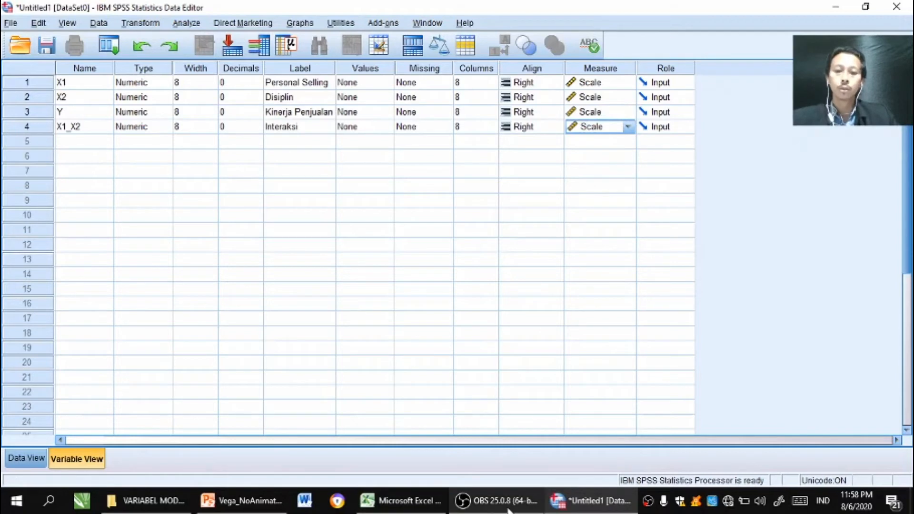
{"action": "left_click", "coordinate": [409, 506]}
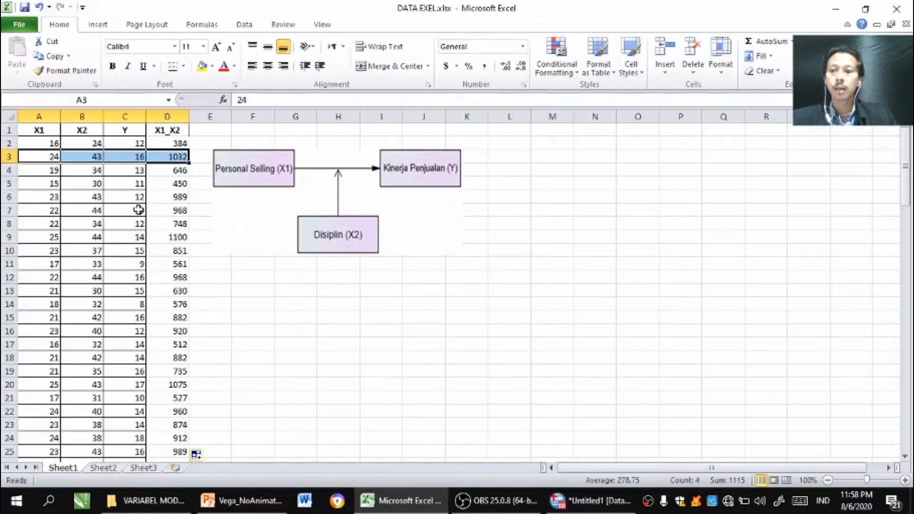
{"action": "left_click", "coordinate": [78, 182]}
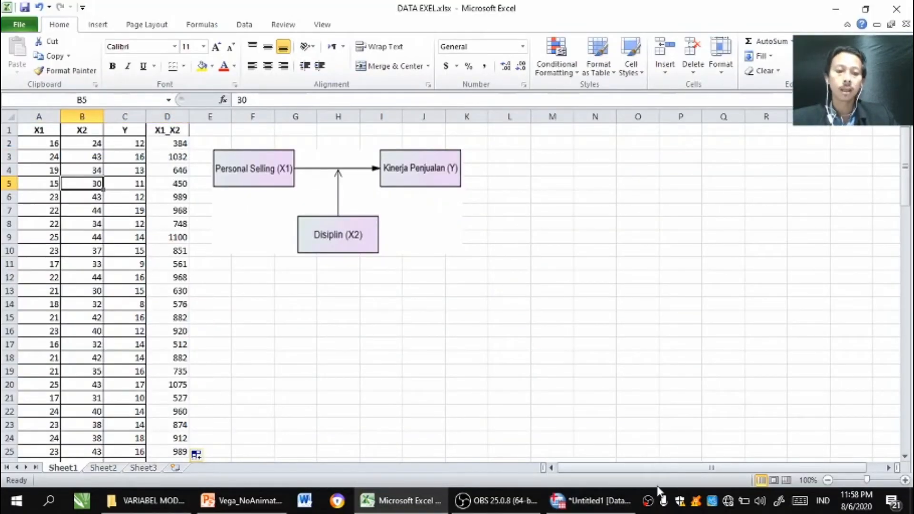
{"action": "left_click", "coordinate": [590, 501]}
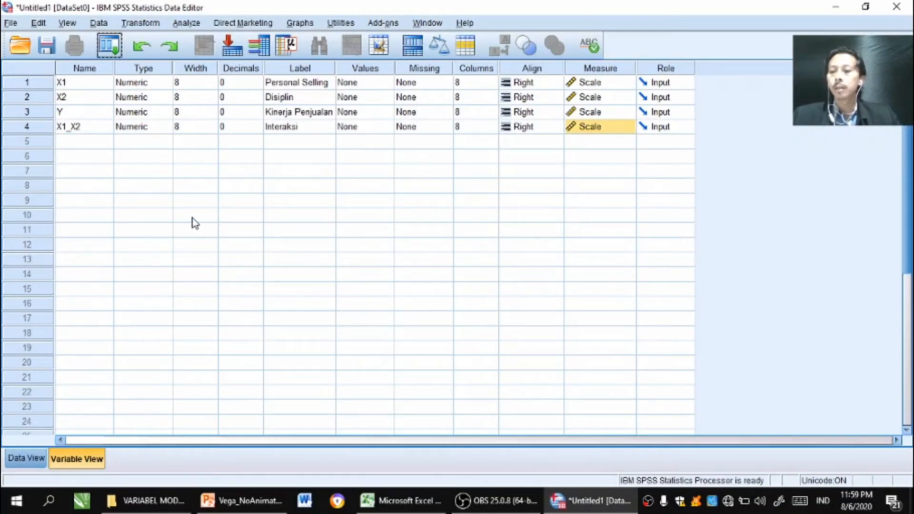
Step: Show the empty data grid in SPSS, and copy the values in A2:D101 from the DATA EXEL.xlsx workbook in Excel
{"action": "left_click", "coordinate": [26, 459]}
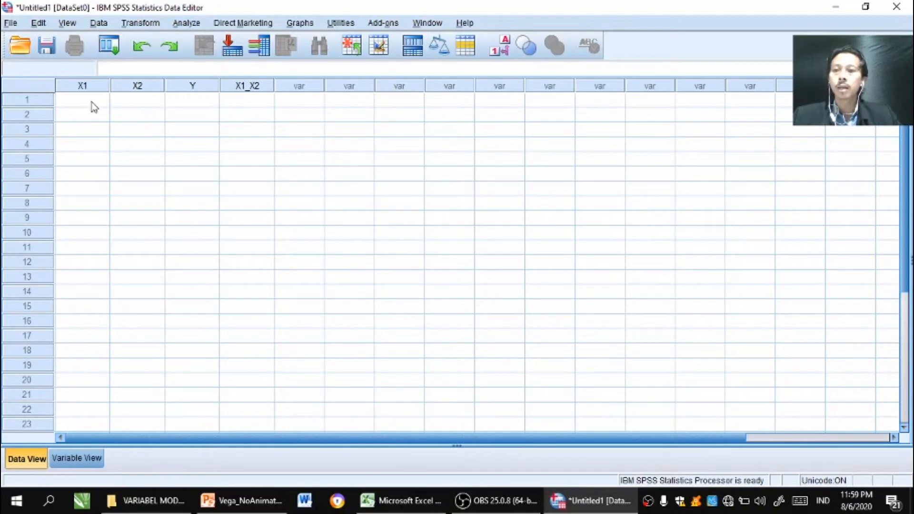
{"action": "left_click", "coordinate": [398, 504]}
{"action": "left_click_drag", "start_coordinate": [27, 143], "coordinate": [170, 439]}
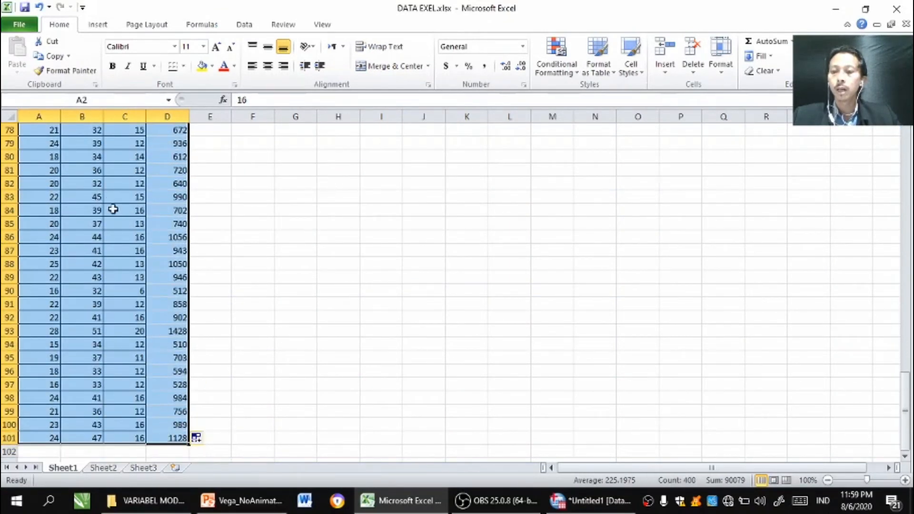
{"action": "right_click", "coordinate": [108, 190]}
{"action": "left_click", "coordinate": [138, 215]}
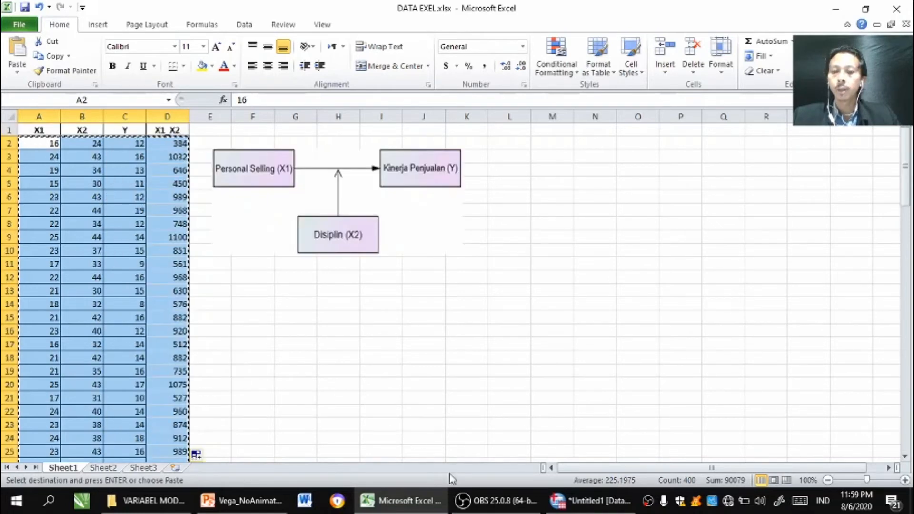
Step: Switch to SPSS and paste the copied values into the dataset starting at row 1 of X1
{"action": "left_click", "coordinate": [577, 509]}
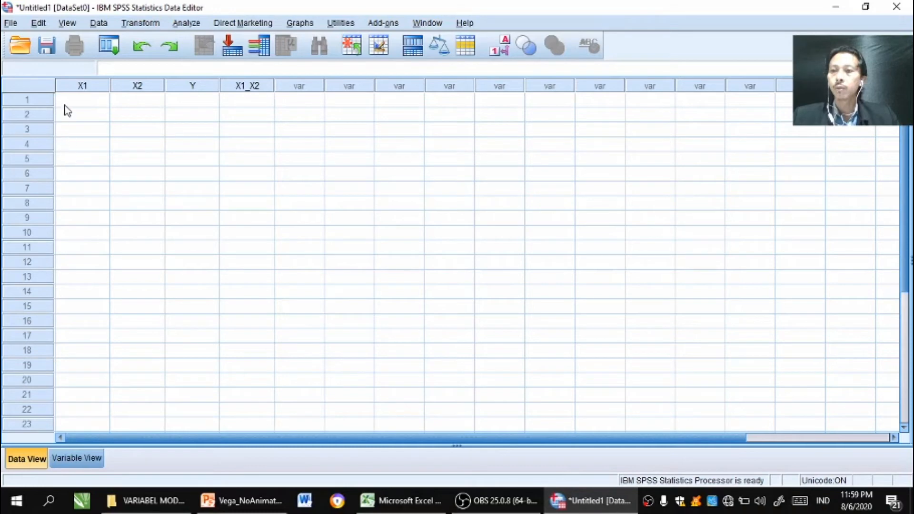
{"action": "left_click", "coordinate": [68, 101]}
{"action": "right_click", "coordinate": [67, 102]}
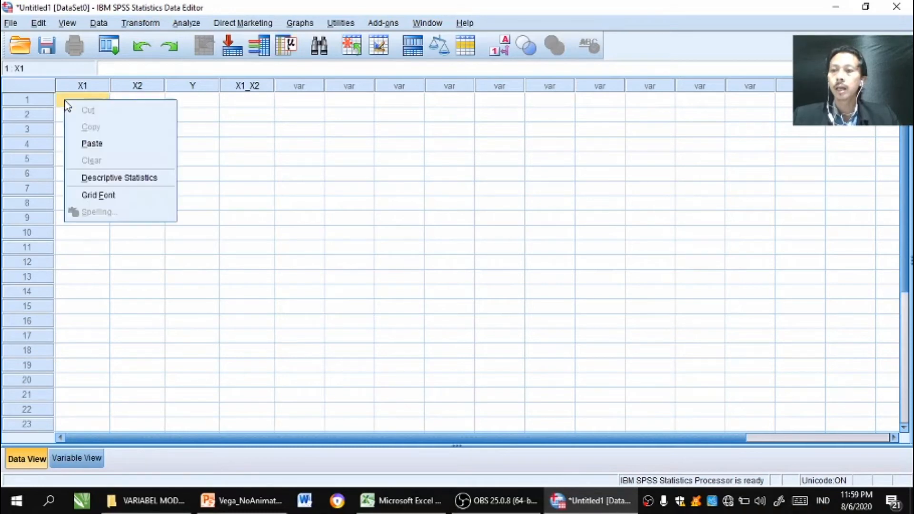
{"action": "left_click", "coordinate": [80, 148]}
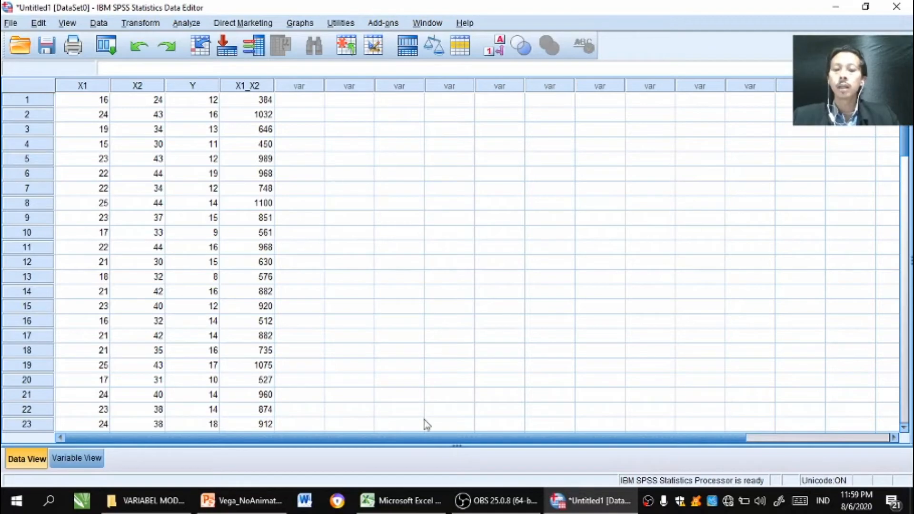
{"action": "left_click", "coordinate": [421, 495]}
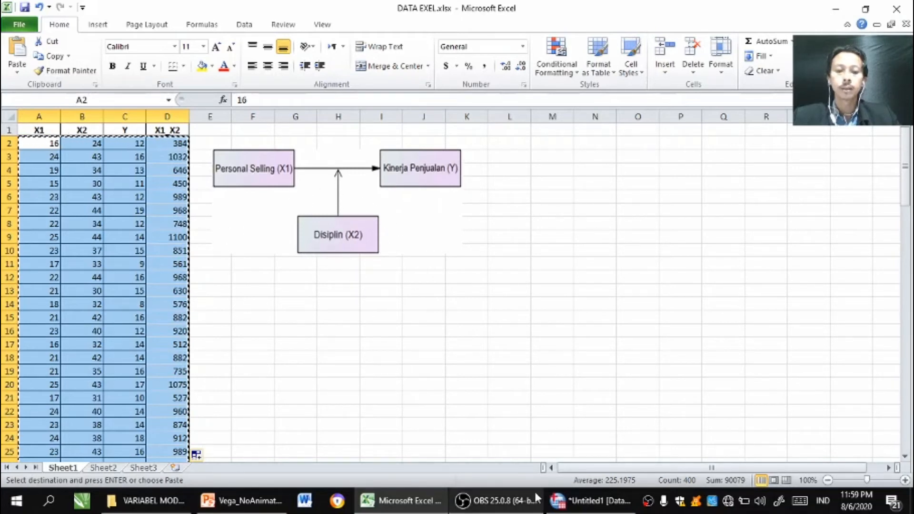
{"action": "left_click", "coordinate": [605, 504]}
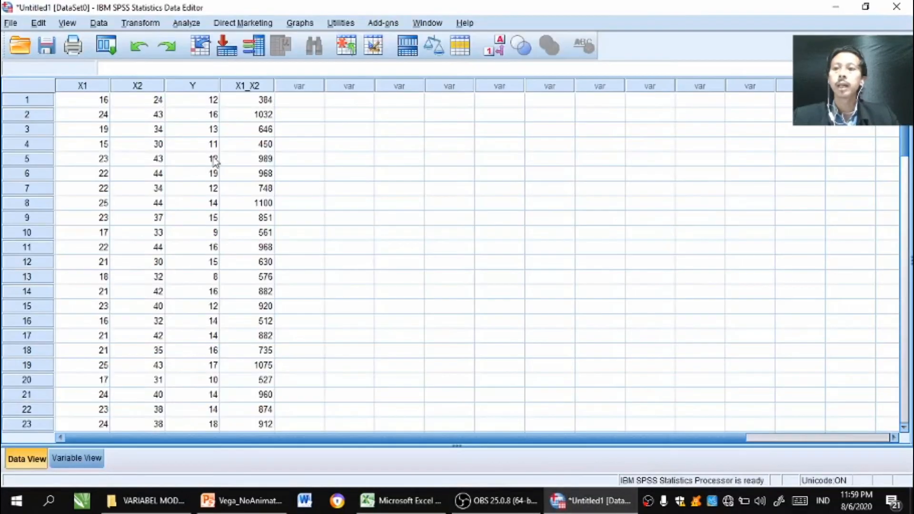
Step: Set up a linear regression with Personal Selling [X1] as the independent variable and Kinerja Penjualan [Y] as the dependent variable
{"action": "left_click", "coordinate": [177, 27]}
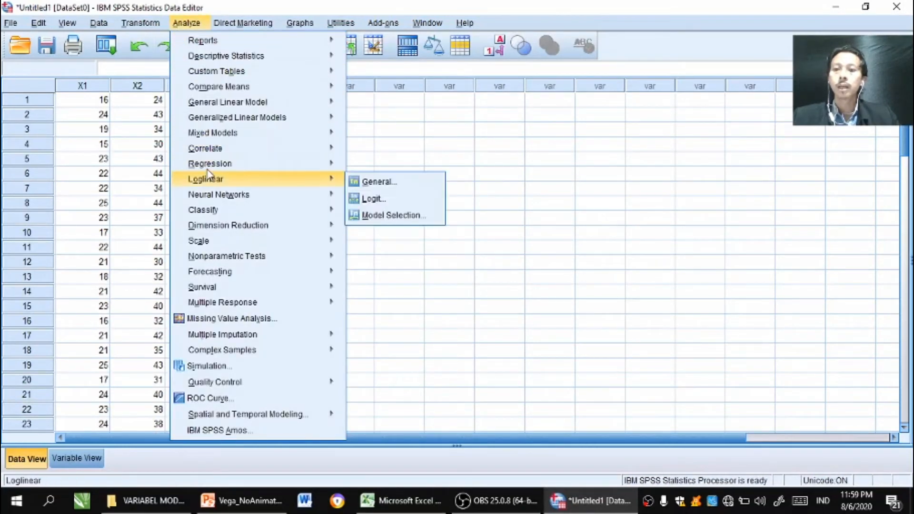
{"action": "mouse_move", "coordinate": [213, 167]}
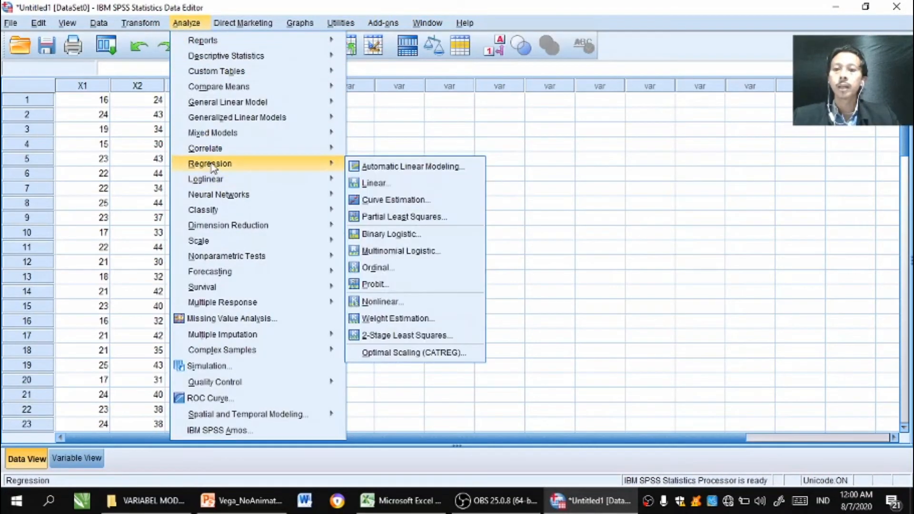
{"action": "left_click", "coordinate": [385, 188]}
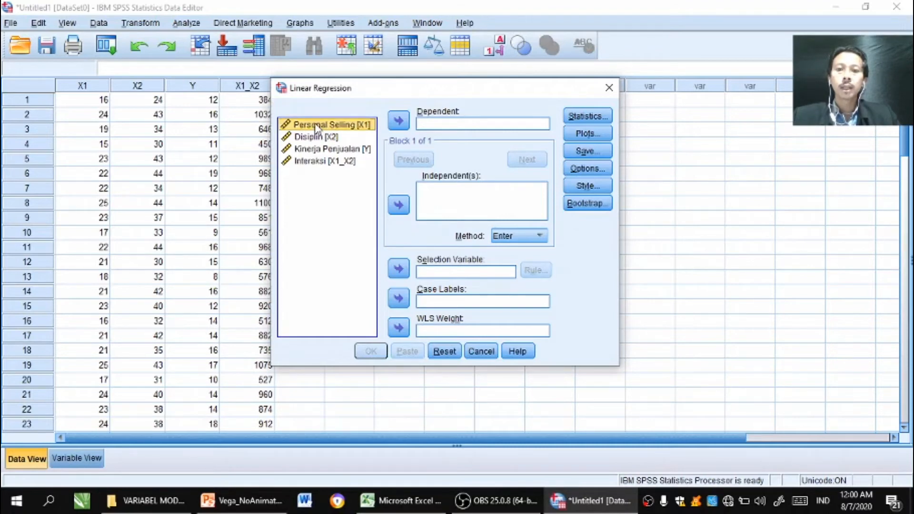
{"action": "left_click", "coordinate": [399, 206]}
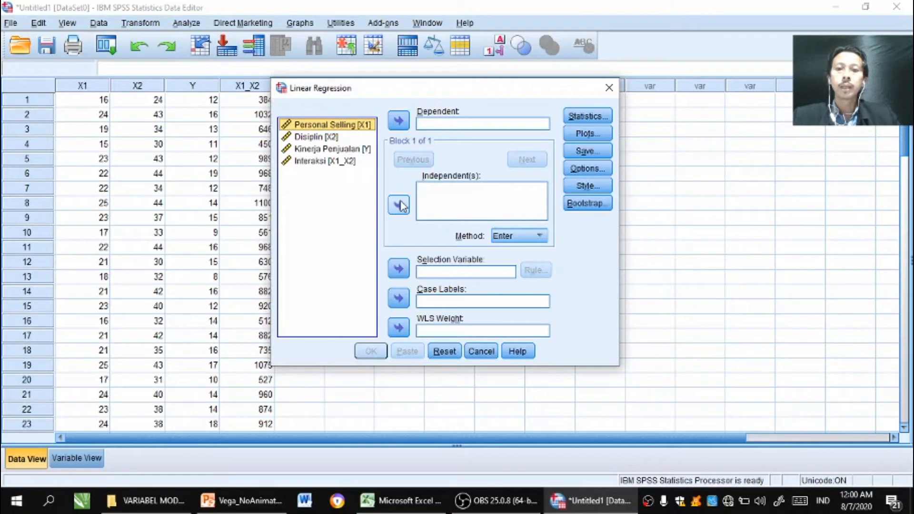
{"action": "left_click", "coordinate": [359, 150]}
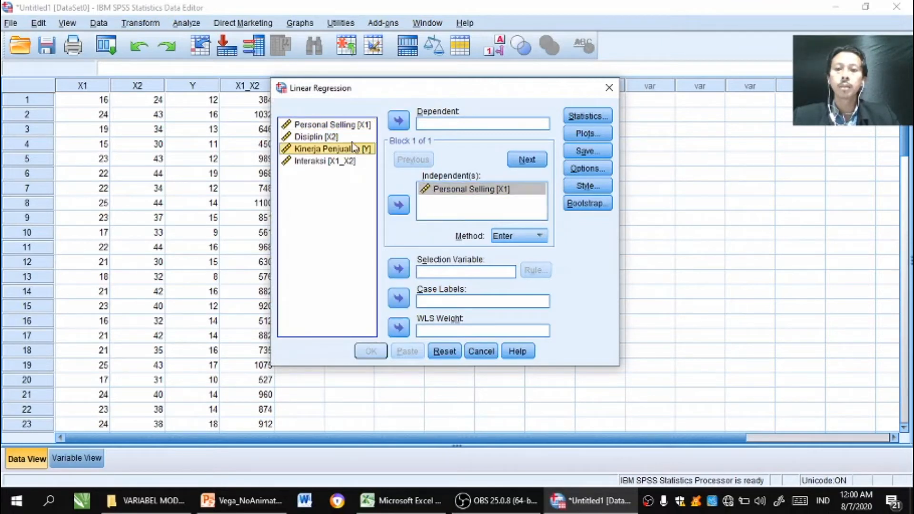
{"action": "left_click", "coordinate": [399, 122]}
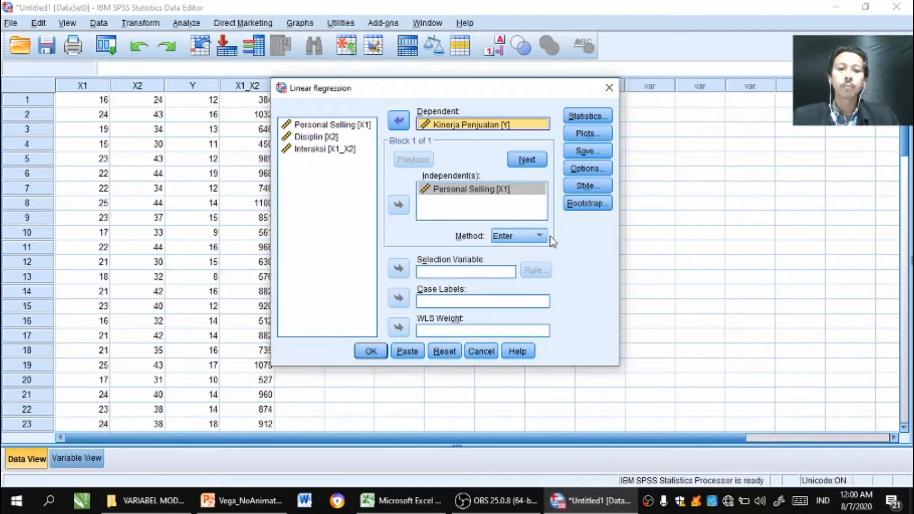
Step: Run the regression of Kinerja Penjualan on Personal Selling and return to the dataset in the Data Editor
{"action": "left_click", "coordinate": [371, 352]}
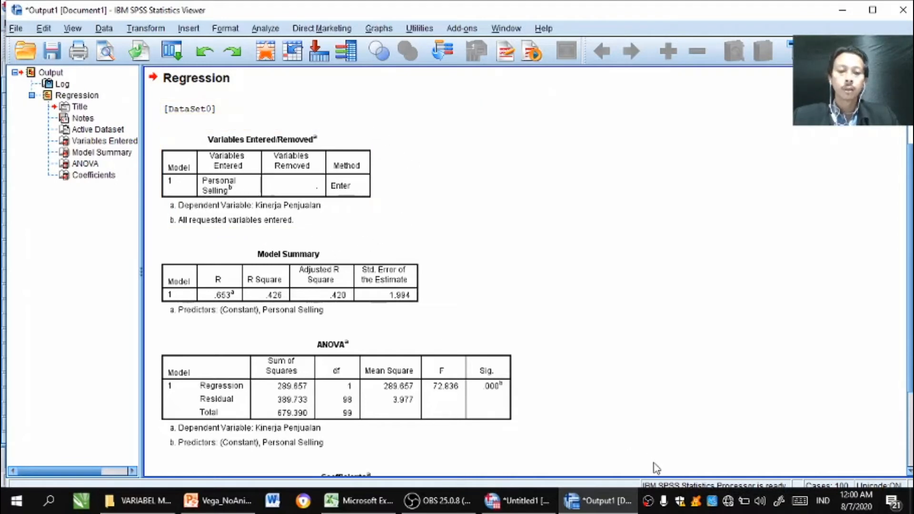
{"action": "mouse_move", "coordinate": [524, 510]}
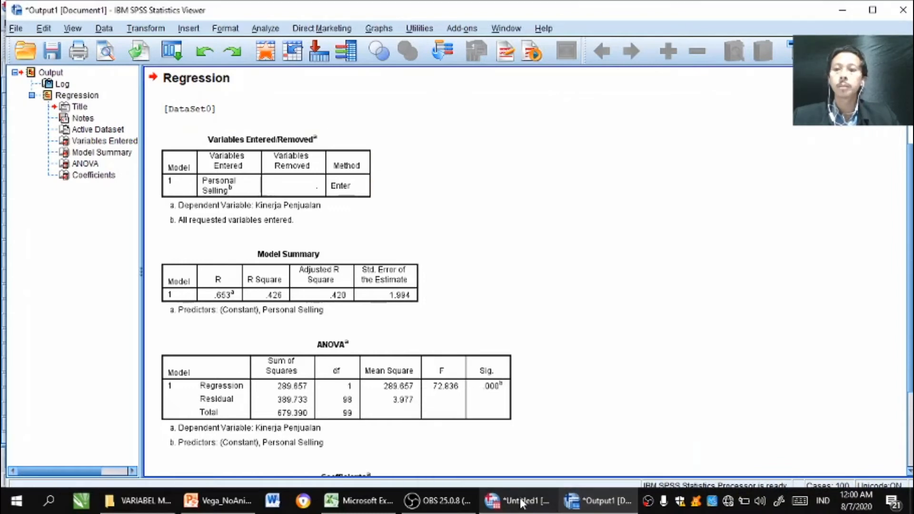
{"action": "left_click", "coordinate": [525, 507]}
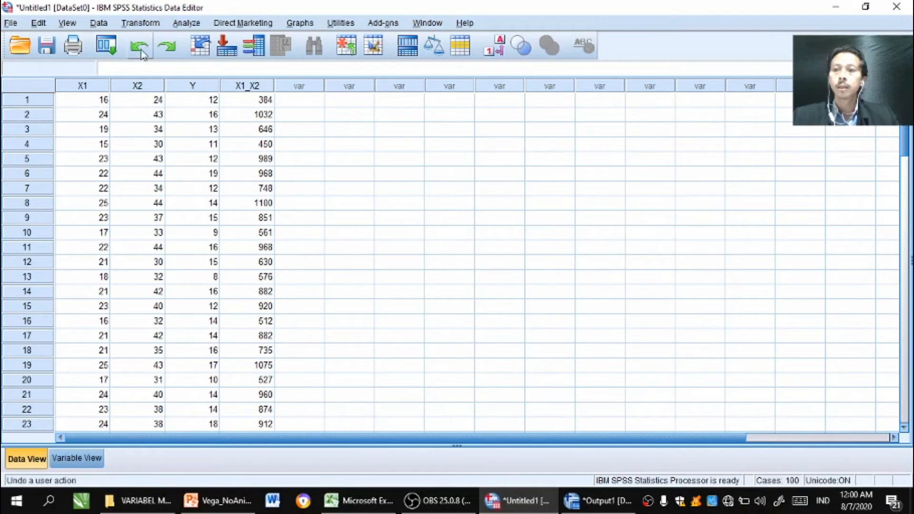
Step: Run a second linear regression on Kinerja Penjualan [Y], adding Disiplin [X2] and Interaksi [X1_X2] to Personal Selling [X1] as independent variables
{"action": "left_click", "coordinate": [179, 23]}
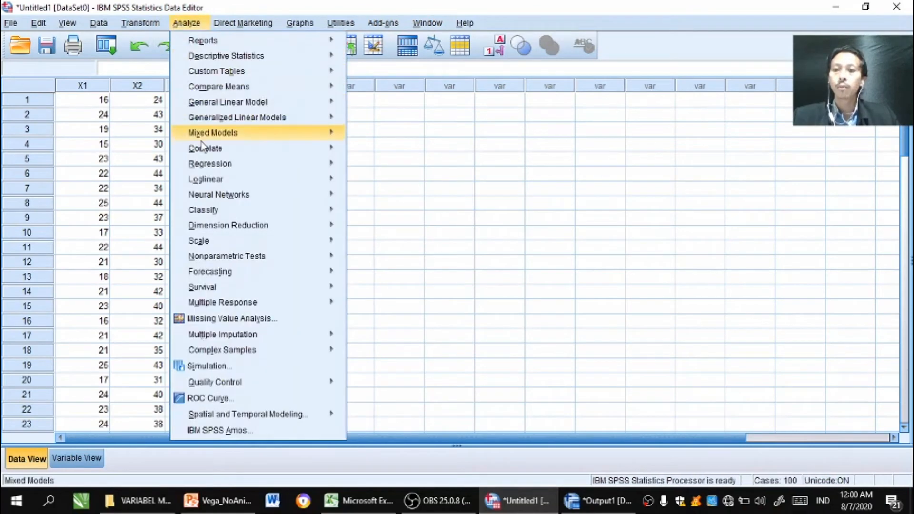
{"action": "mouse_move", "coordinate": [208, 165]}
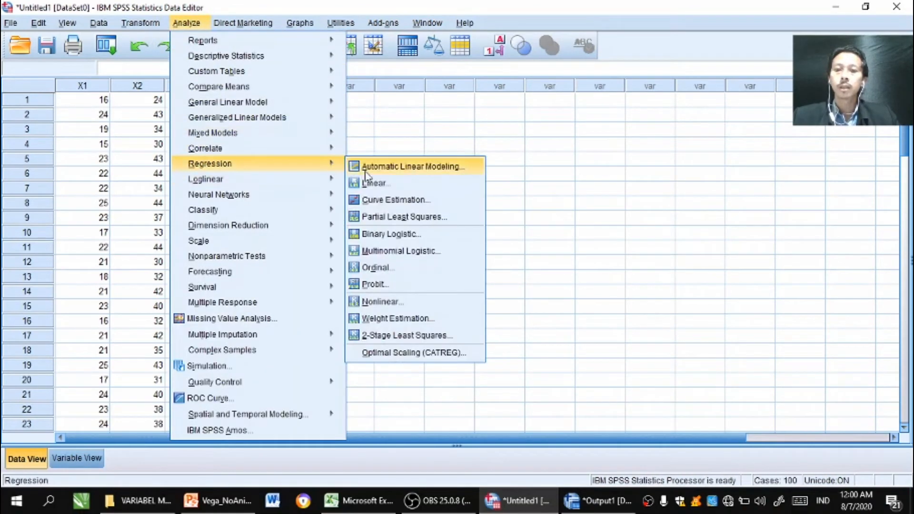
{"action": "left_click", "coordinate": [372, 186]}
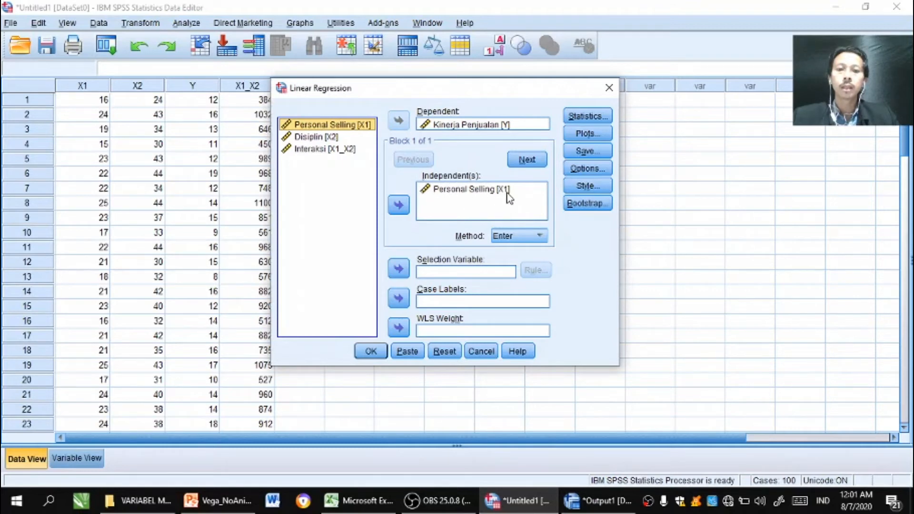
{"action": "left_click", "coordinate": [317, 138]}
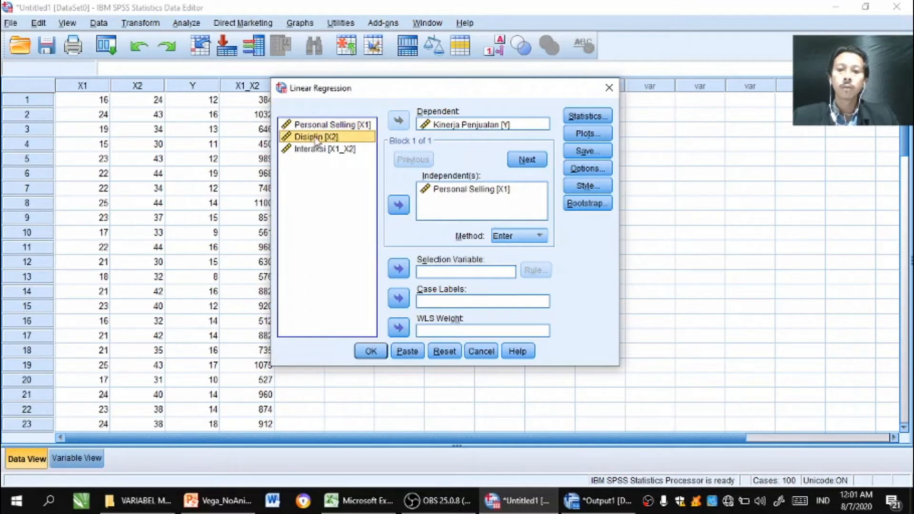
{"action": "left_click", "coordinate": [398, 206]}
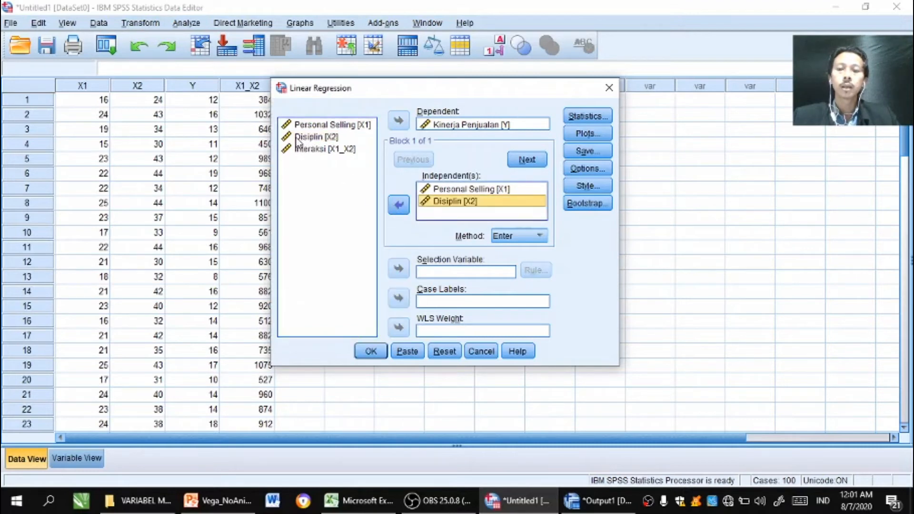
{"action": "left_click", "coordinate": [342, 155]}
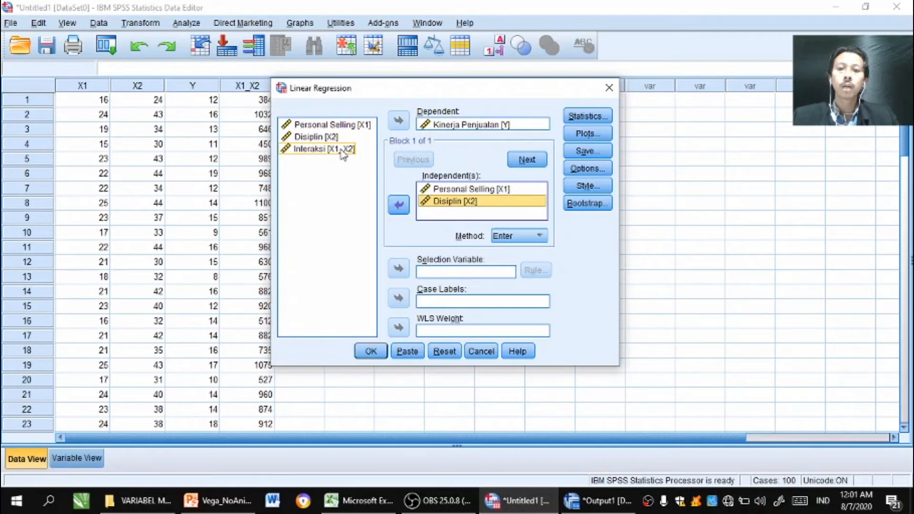
{"action": "left_click", "coordinate": [342, 155]}
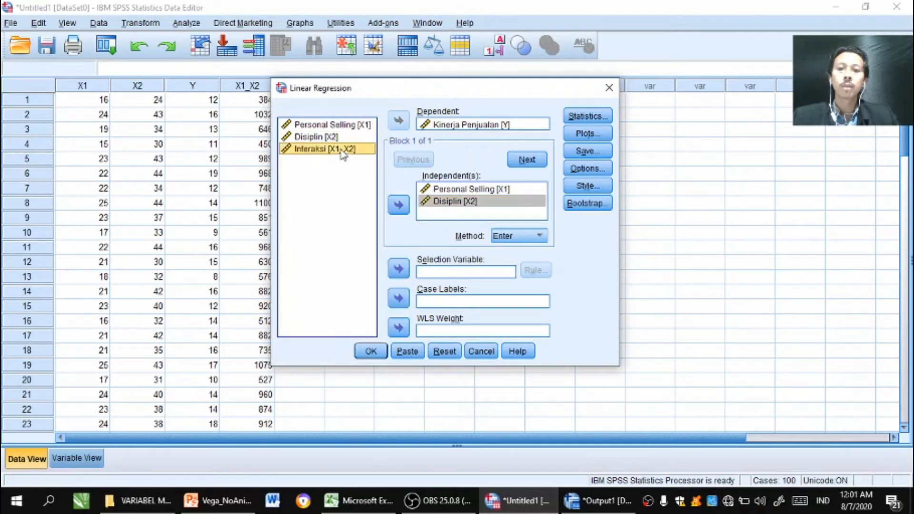
{"action": "left_click", "coordinate": [399, 206]}
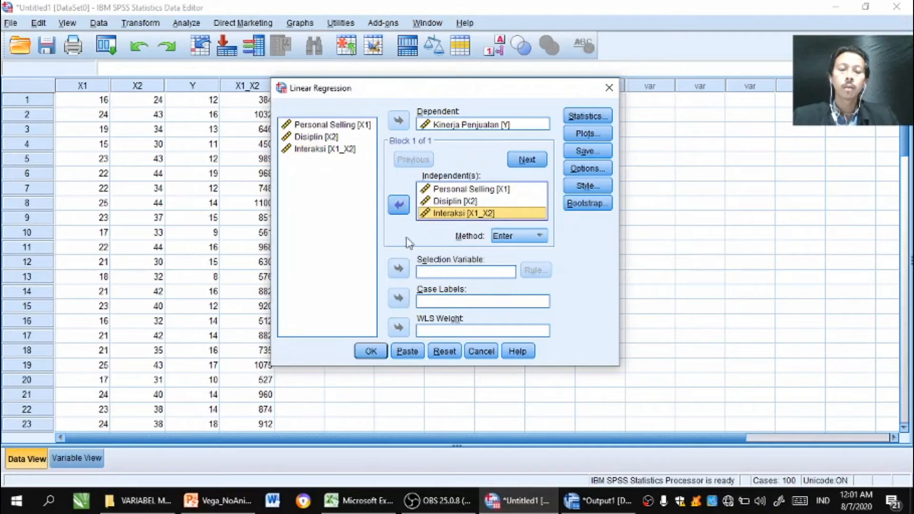
{"action": "left_click", "coordinate": [375, 354]}
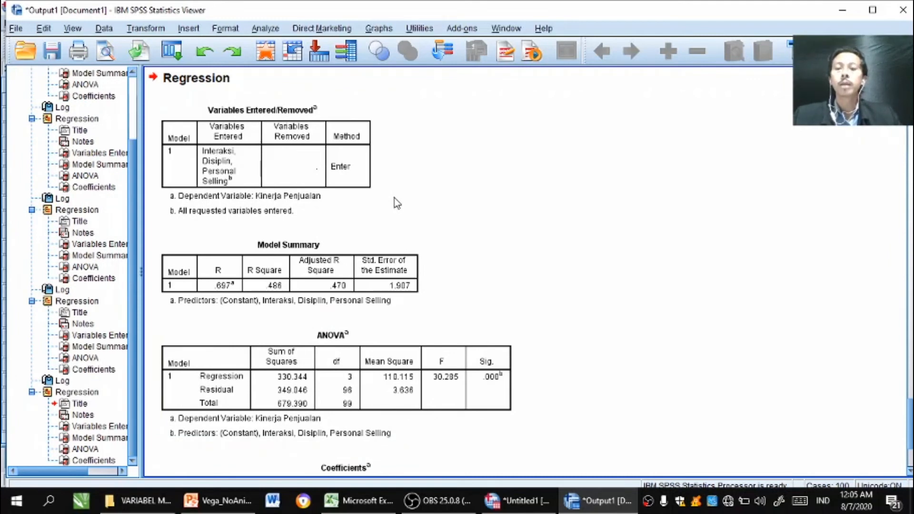
Step: Review the second regression's output down to the Coefficients table, and switch to the PowerPoint slides on the first regression equation
{"action": "left_click", "coordinate": [365, 158]}
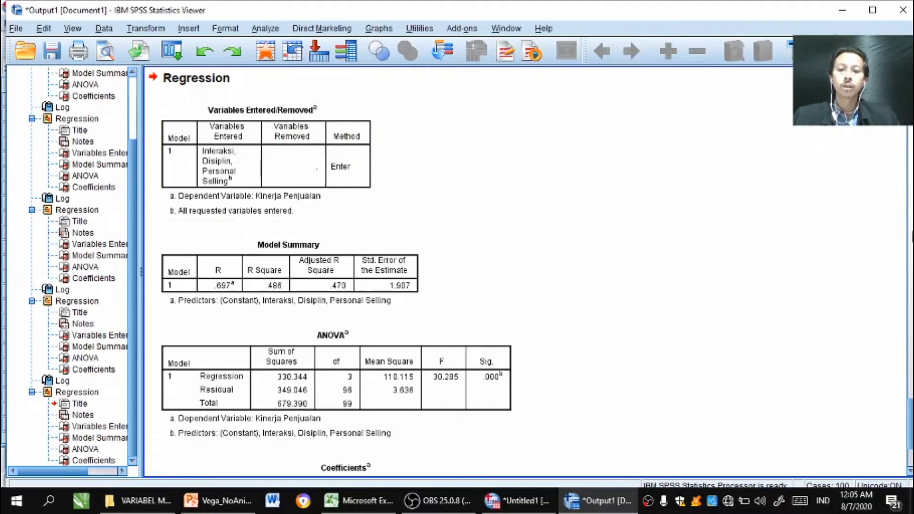
{"action": "scroll", "coordinate": [736, 250], "scroll_direction": "down", "scroll_amount": 3}
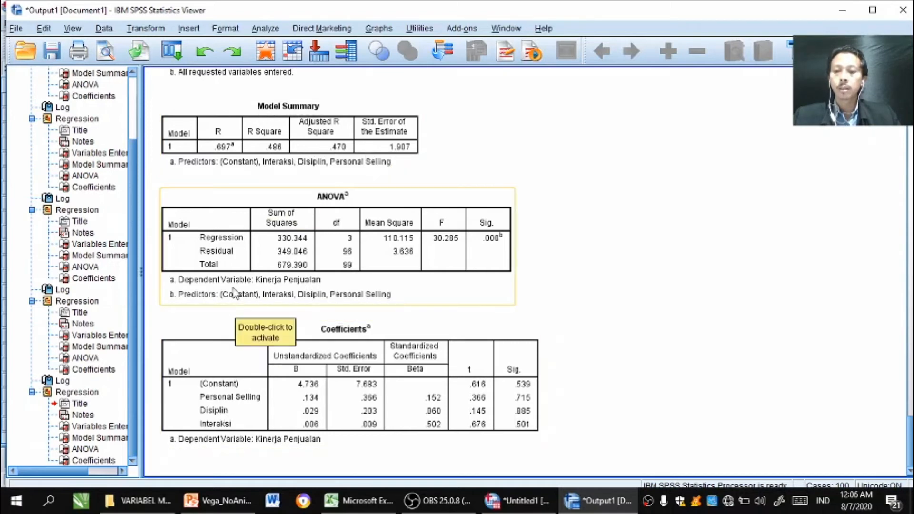
{"action": "left_click", "coordinate": [218, 500]}
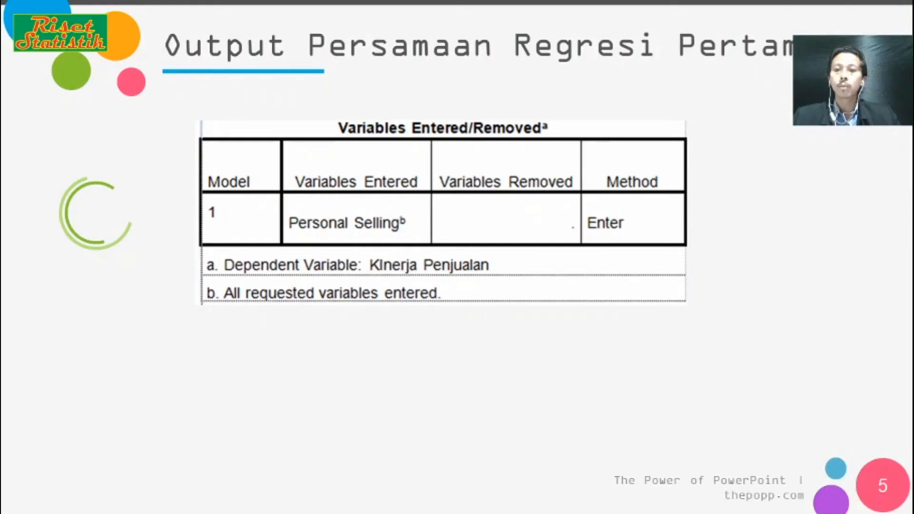